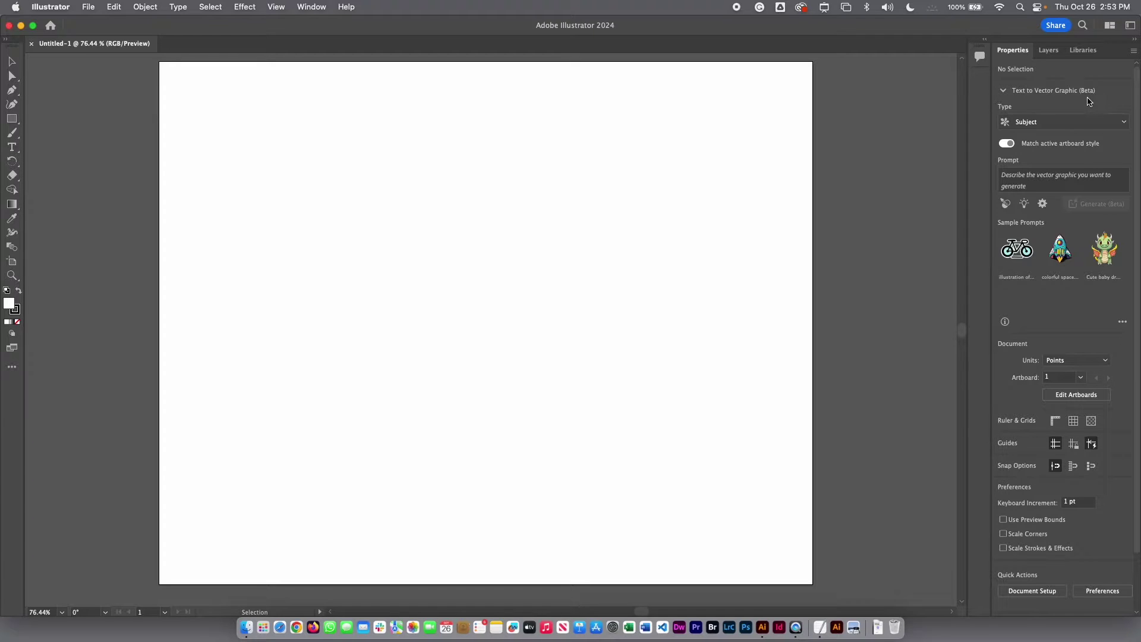
- Enter 'space with planets' as the prompt, set the generation type to Scene, and generate
{"action": "left_click", "coordinate": [1025, 184]}
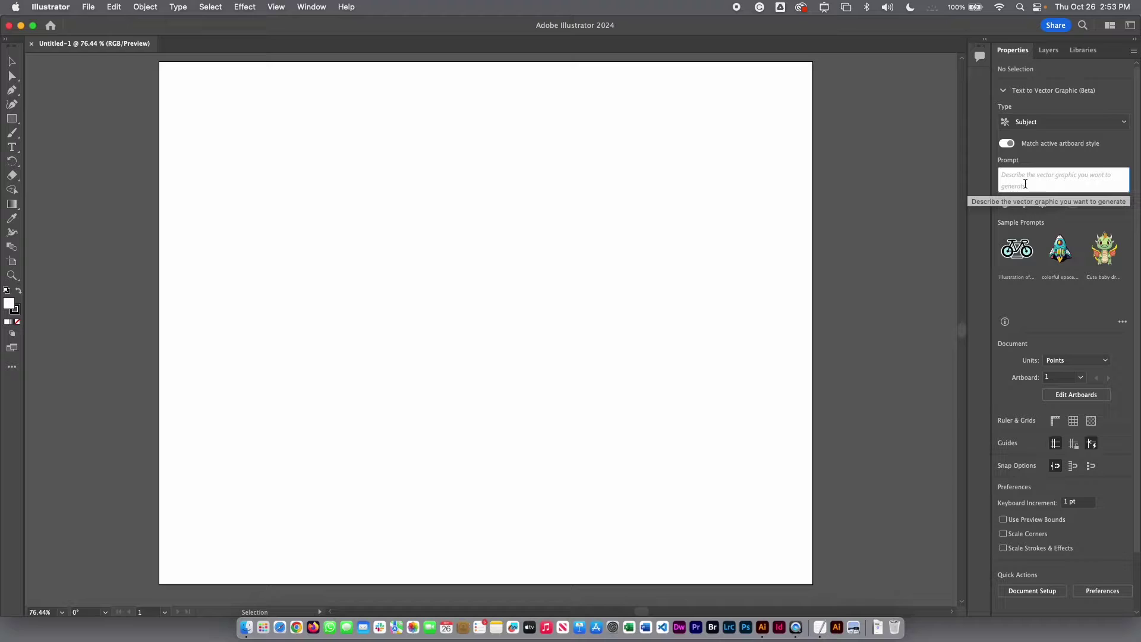
{"action": "type", "text": "space wi"}
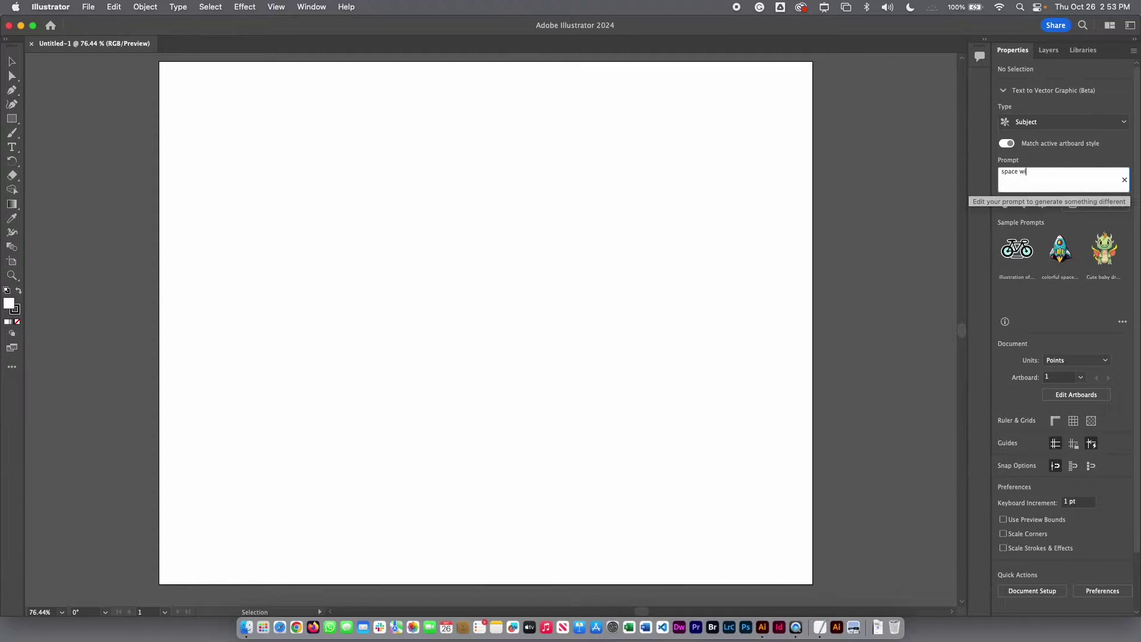
{"action": "type", "text": "th planets"}
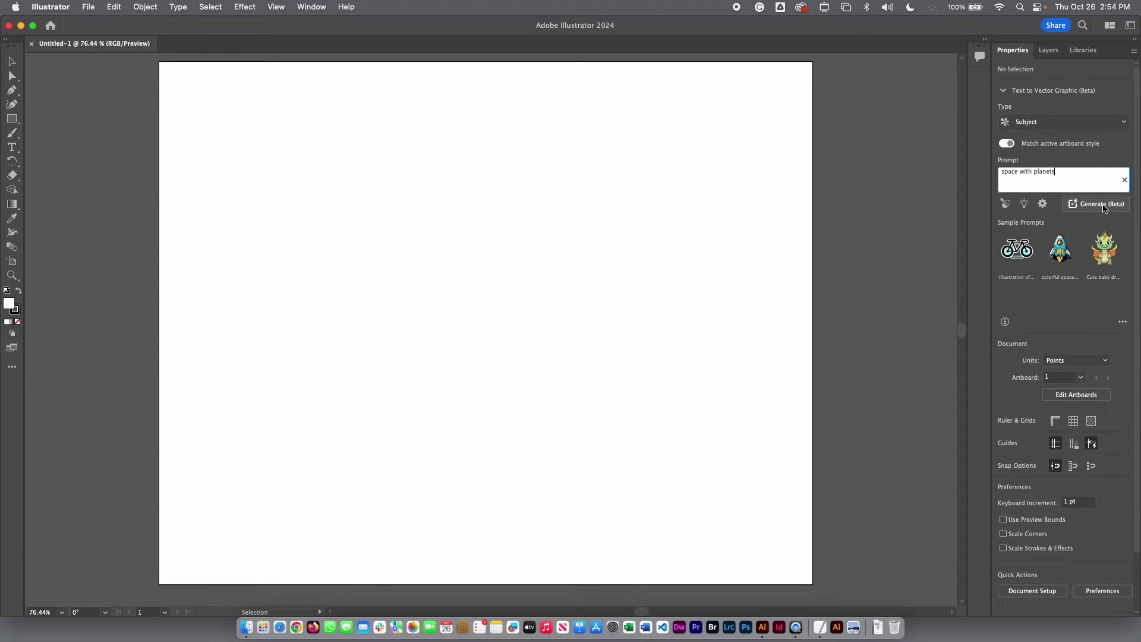
{"action": "left_click", "coordinate": [1034, 123]}
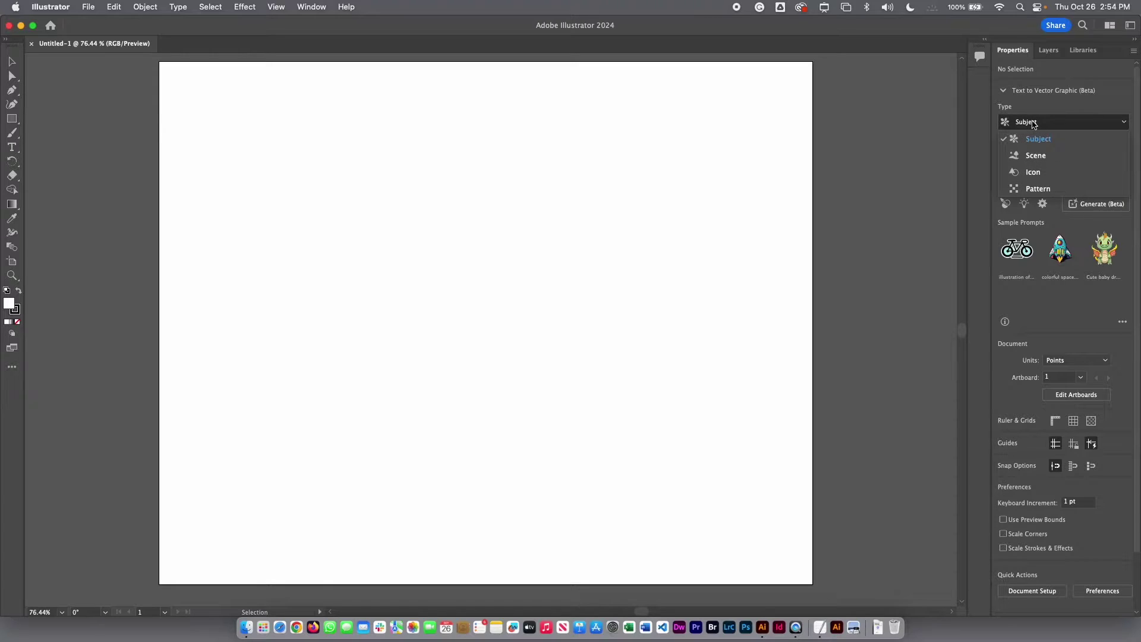
{"action": "left_click", "coordinate": [1040, 159]}
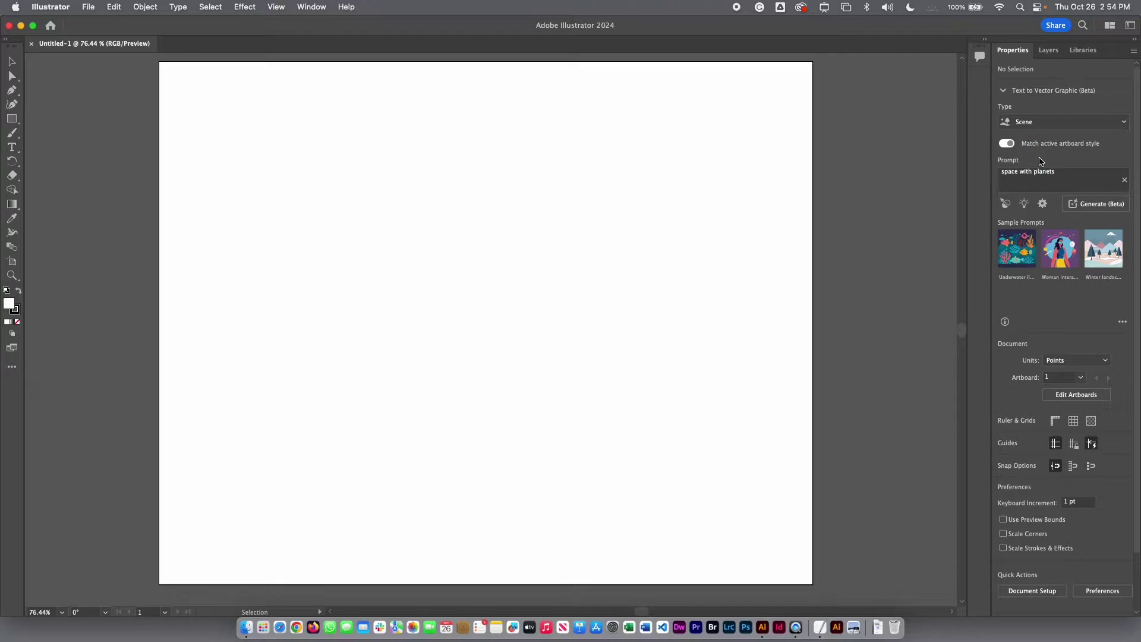
{"action": "left_click", "coordinate": [1093, 208]}
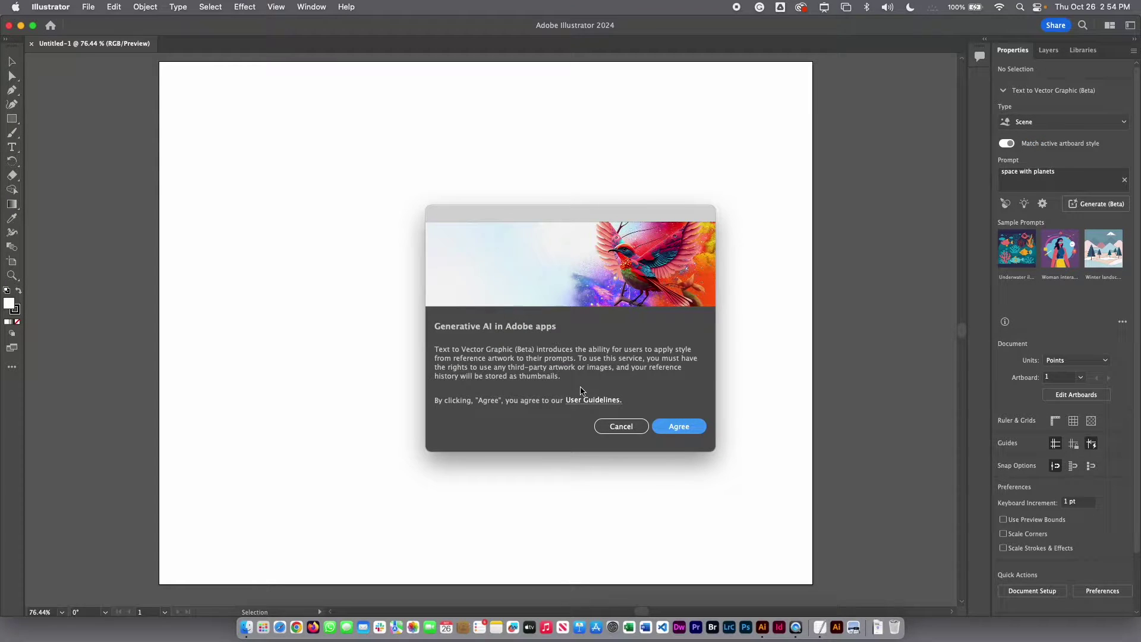
- Accept the generative AI terms, keep the third space-with-planets variation, and reselect its group
{"action": "left_click", "coordinate": [685, 427]}
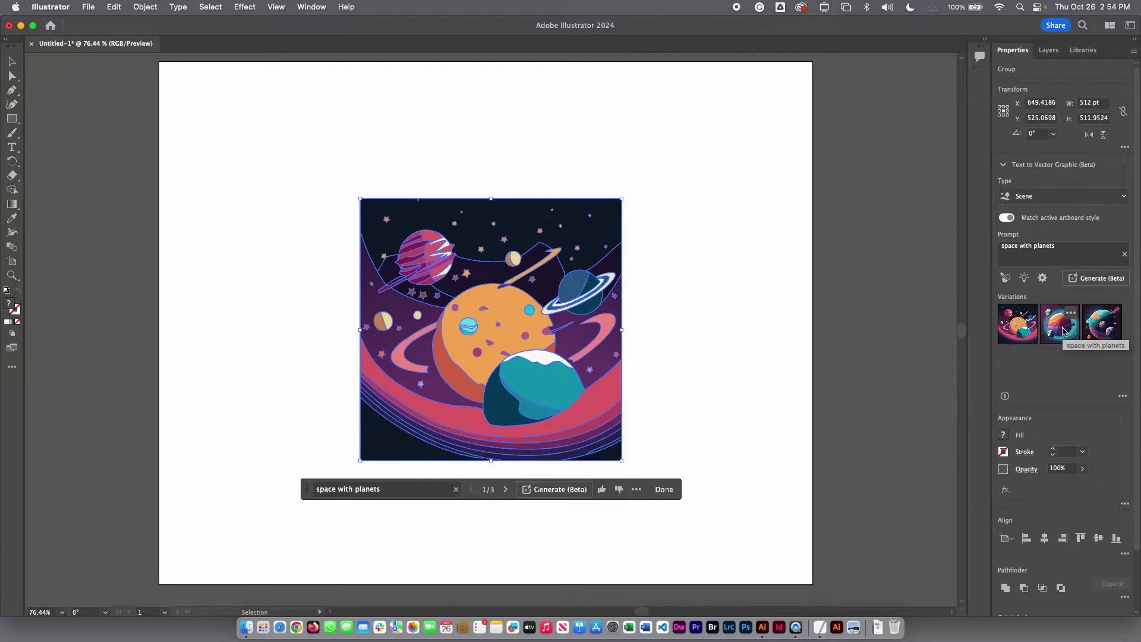
{"action": "left_click", "coordinate": [506, 489]}
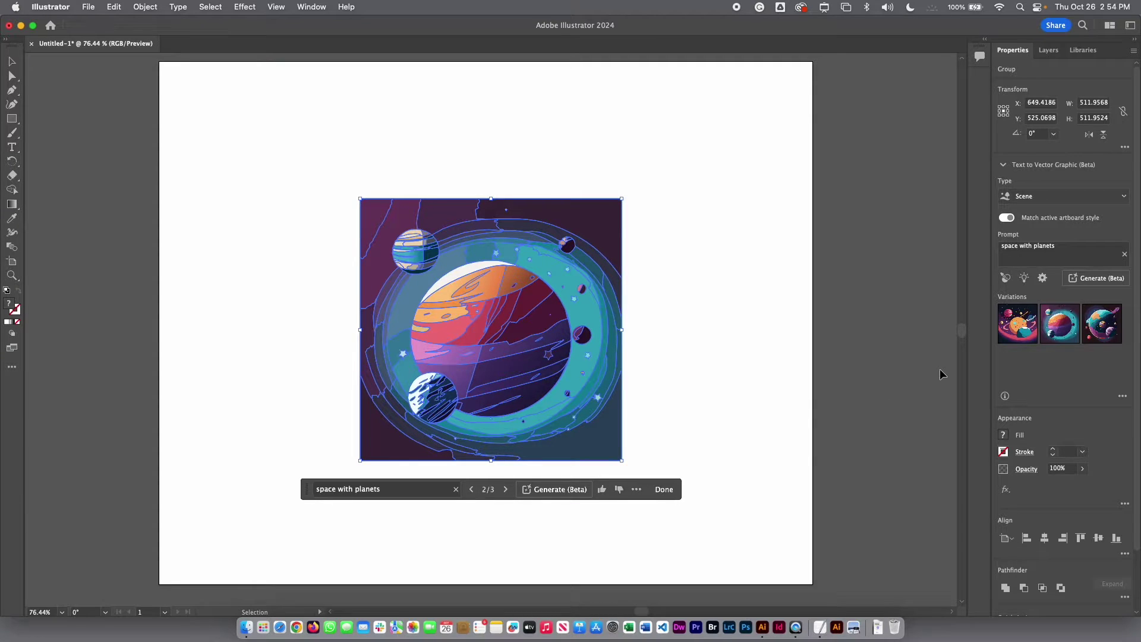
{"action": "left_click", "coordinate": [1101, 323]}
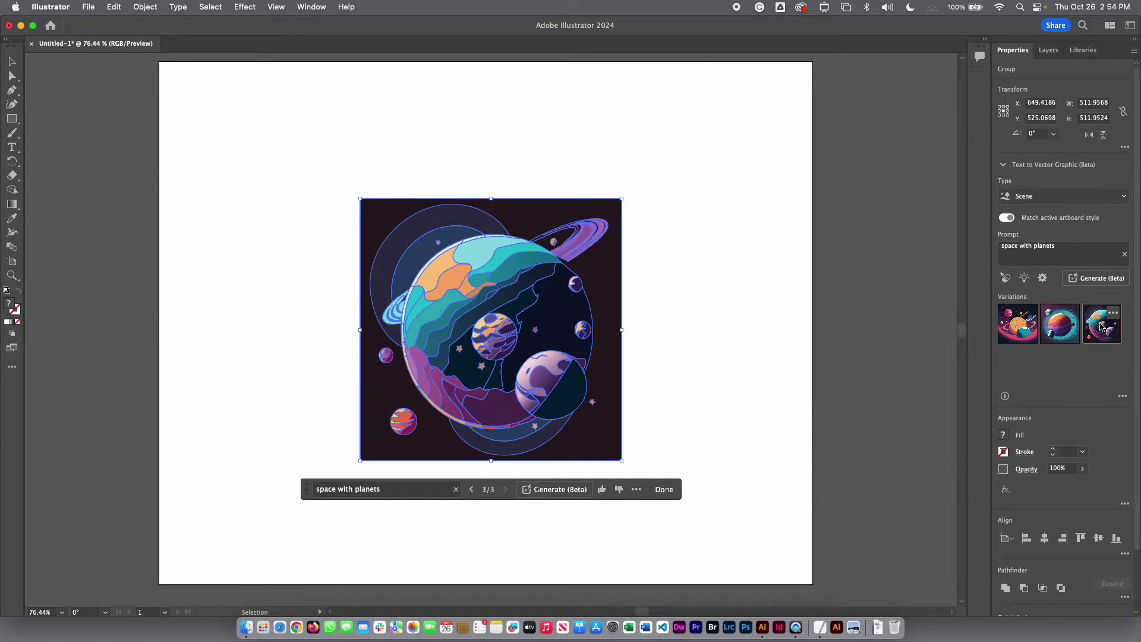
{"action": "left_click", "coordinate": [690, 283]}
{"action": "left_click", "coordinate": [590, 297]}
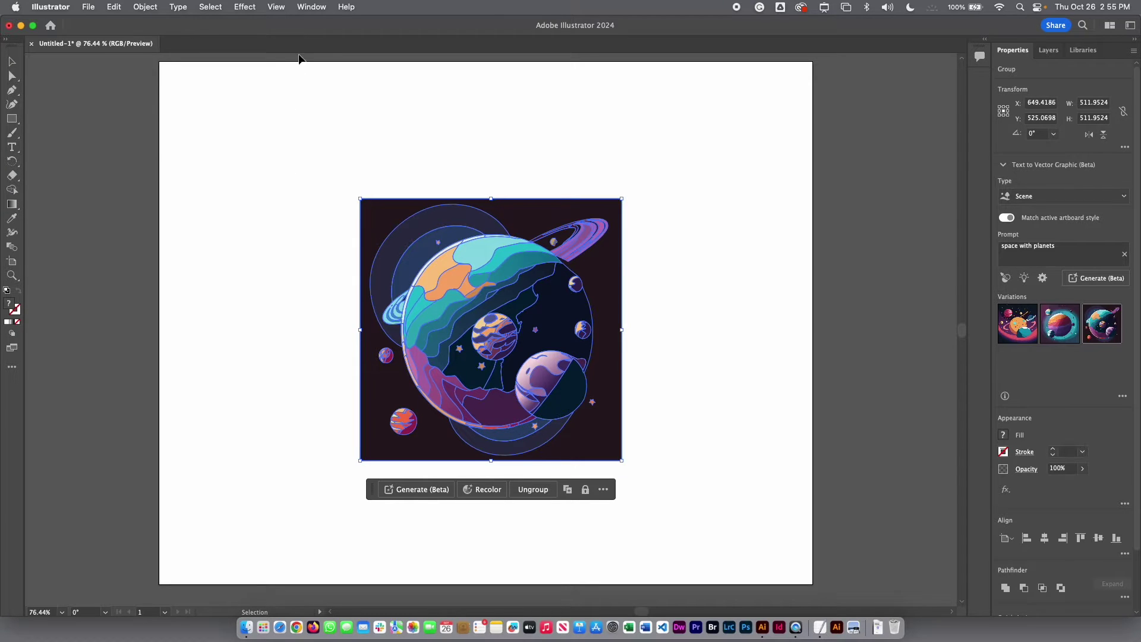
- Hide the artwork's edges, preview the second variation, and return to the first
{"action": "left_click", "coordinate": [275, 7]}
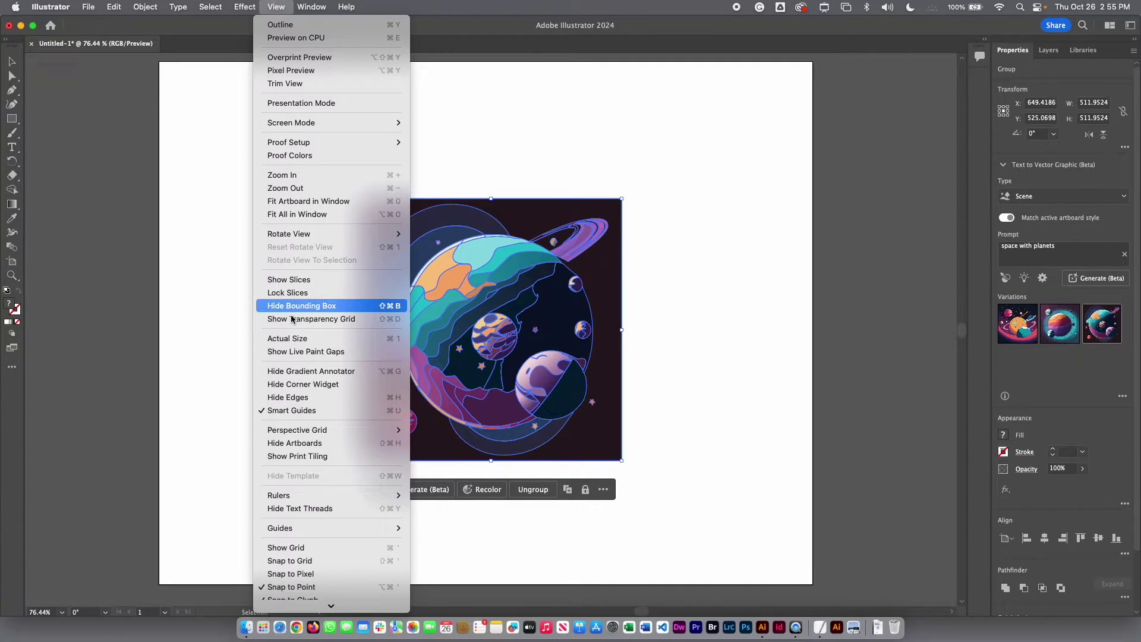
{"action": "left_click", "coordinate": [297, 399]}
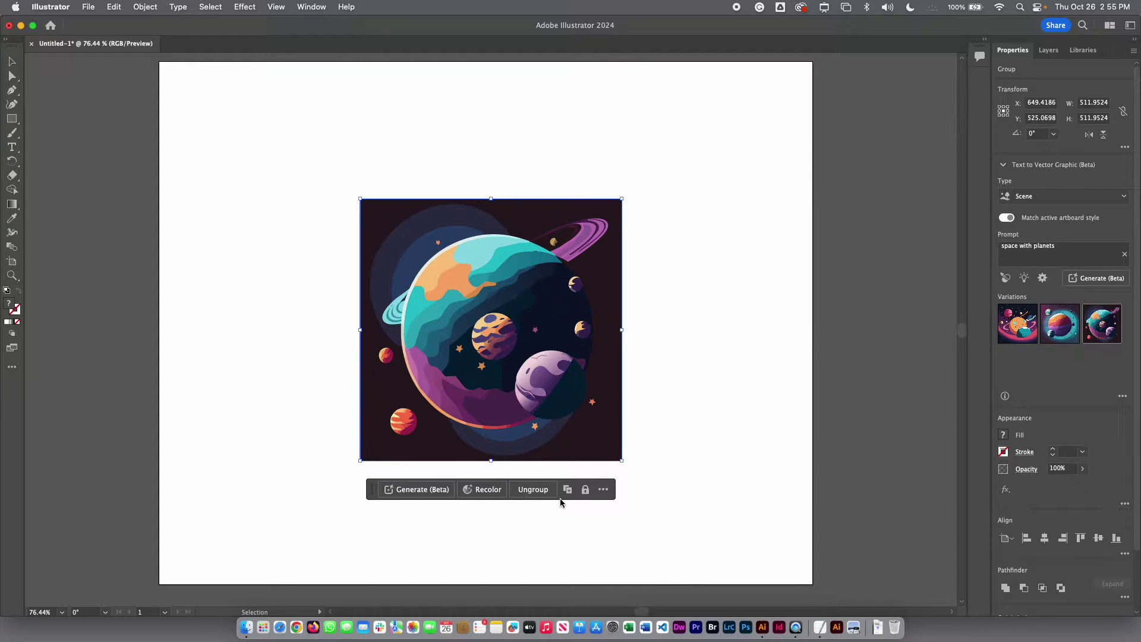
{"action": "left_click", "coordinate": [1054, 331]}
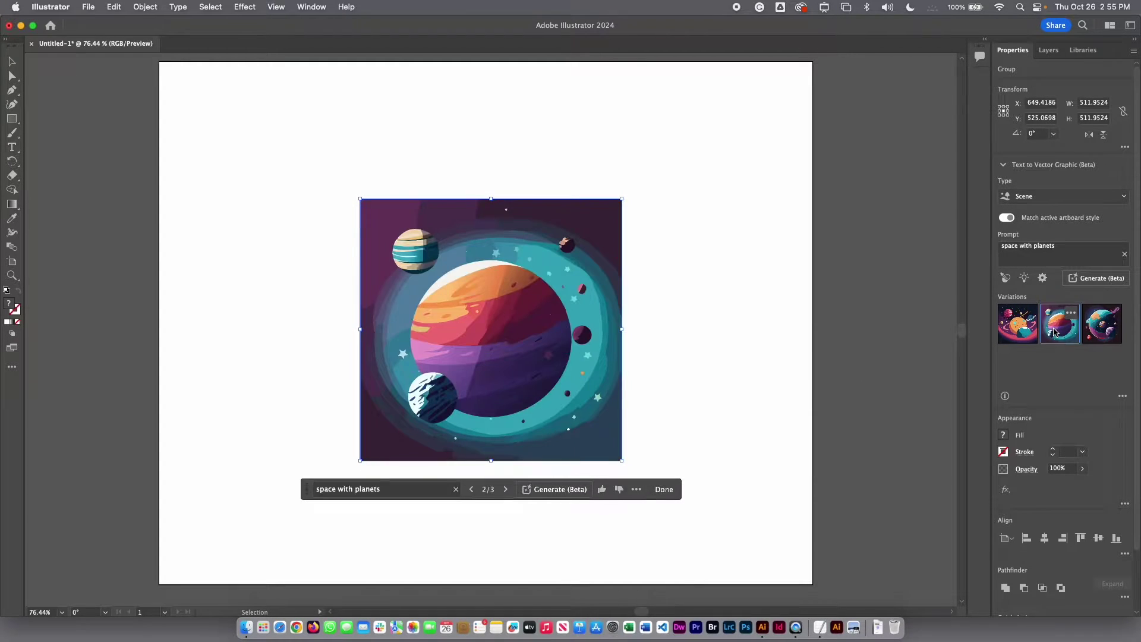
{"action": "left_click", "coordinate": [1021, 330]}
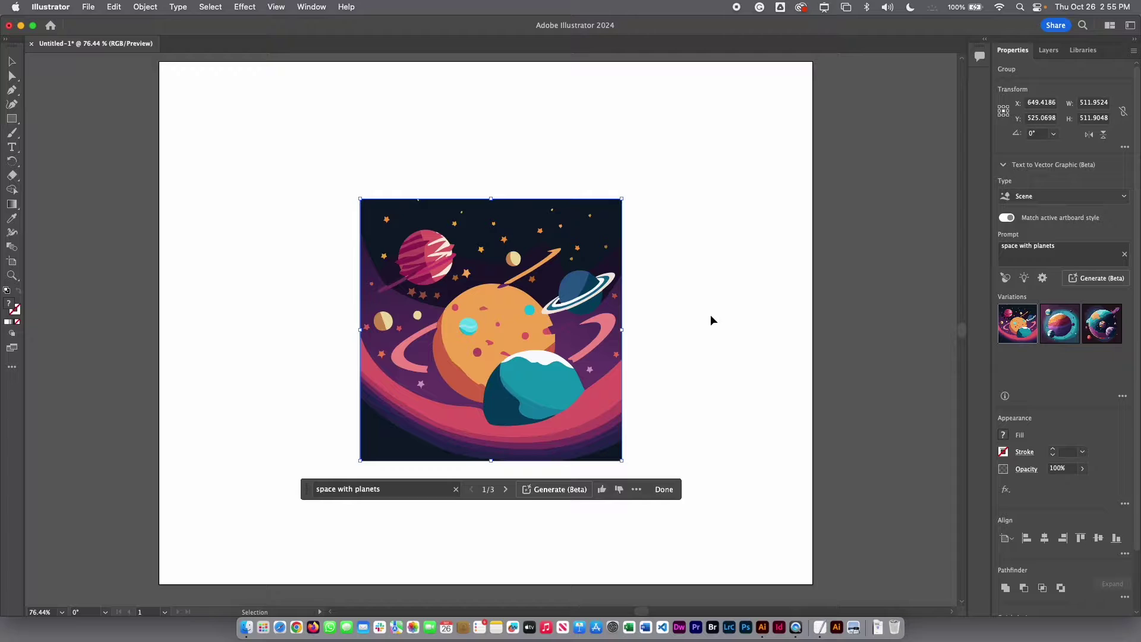
- Delete the planet artwork and draw a wide rectangle across the artboard
{"action": "left_click", "coordinate": [664, 489]}
{"action": "key", "text": "Delete"}
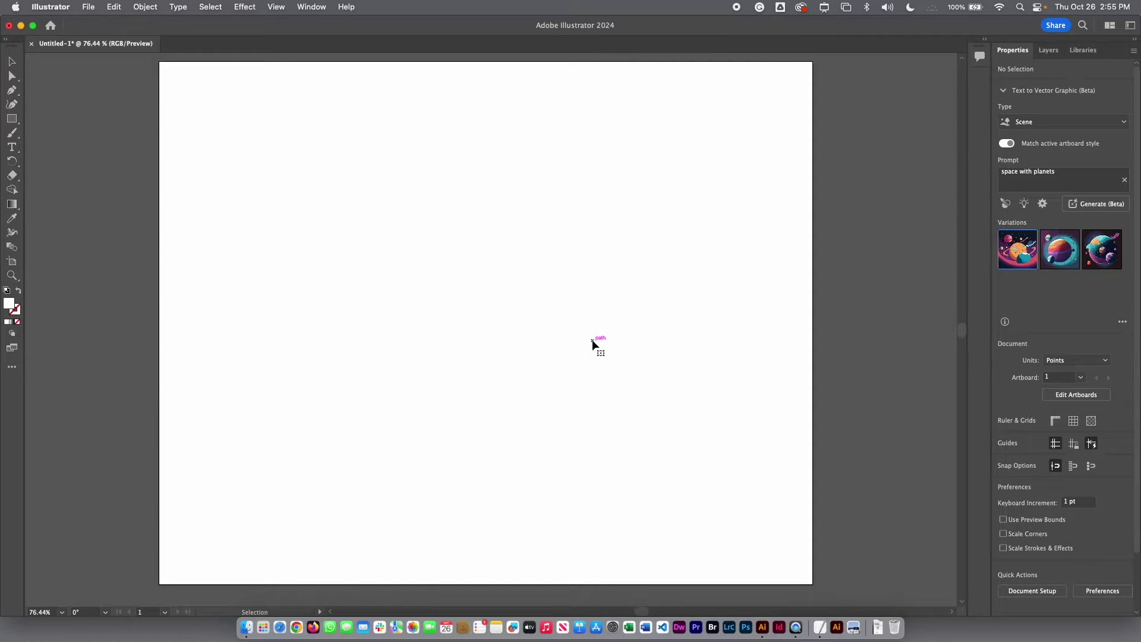
{"action": "left_click", "coordinate": [11, 118]}
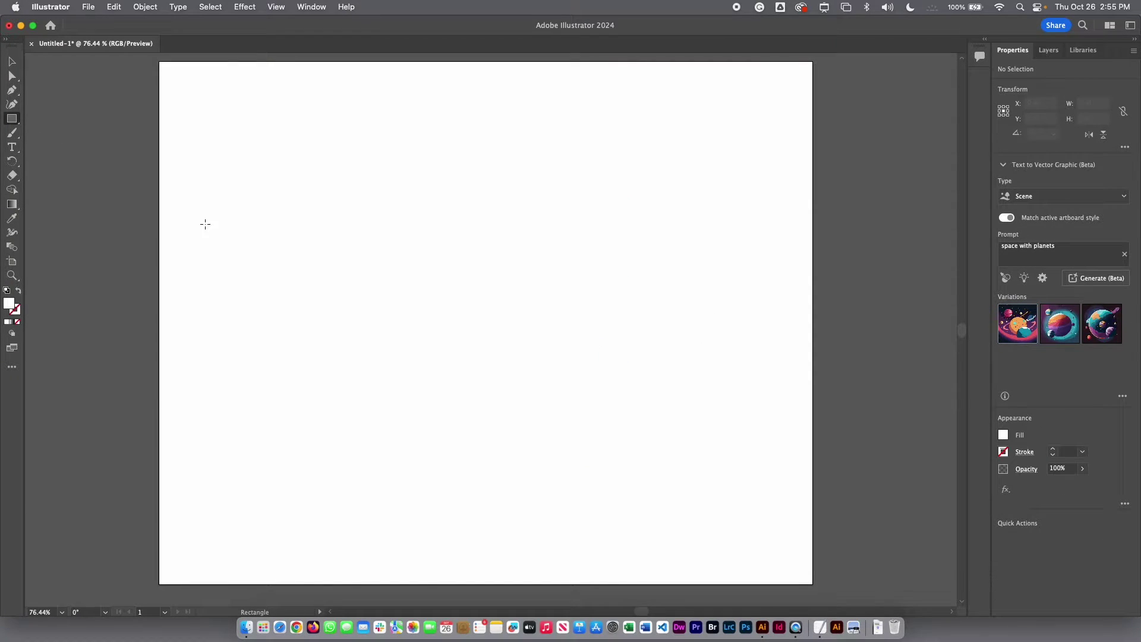
{"action": "left_click_drag", "start_coordinate": [181, 181], "coordinate": [790, 459]}
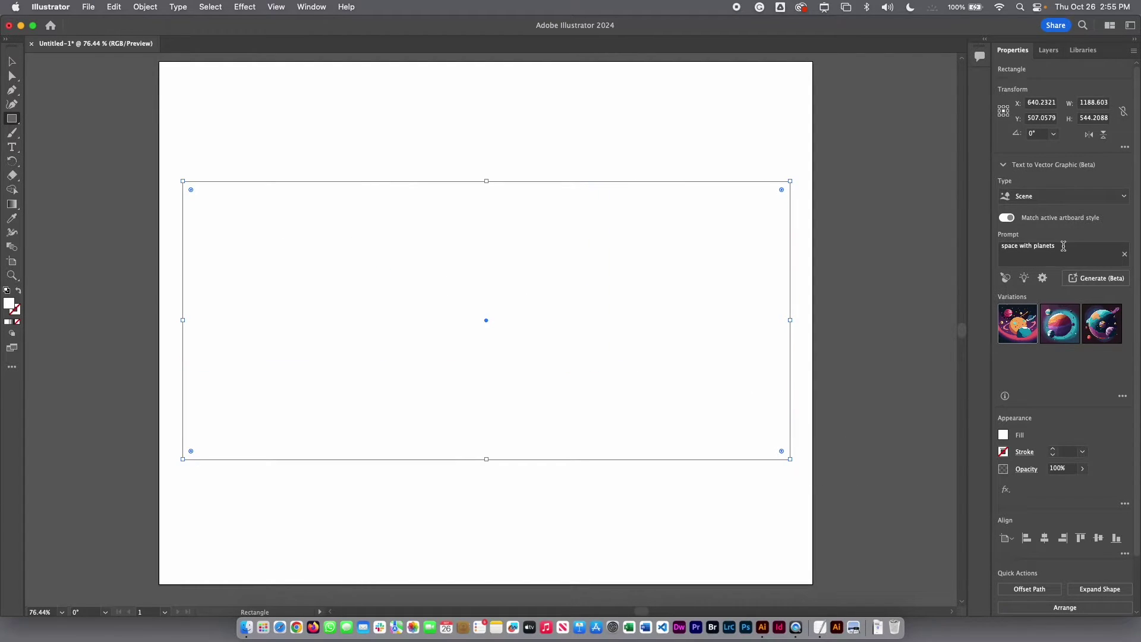
- Generate a space-with-planets scene inside the rectangle and choose the third variation
{"action": "left_click", "coordinate": [1050, 248]}
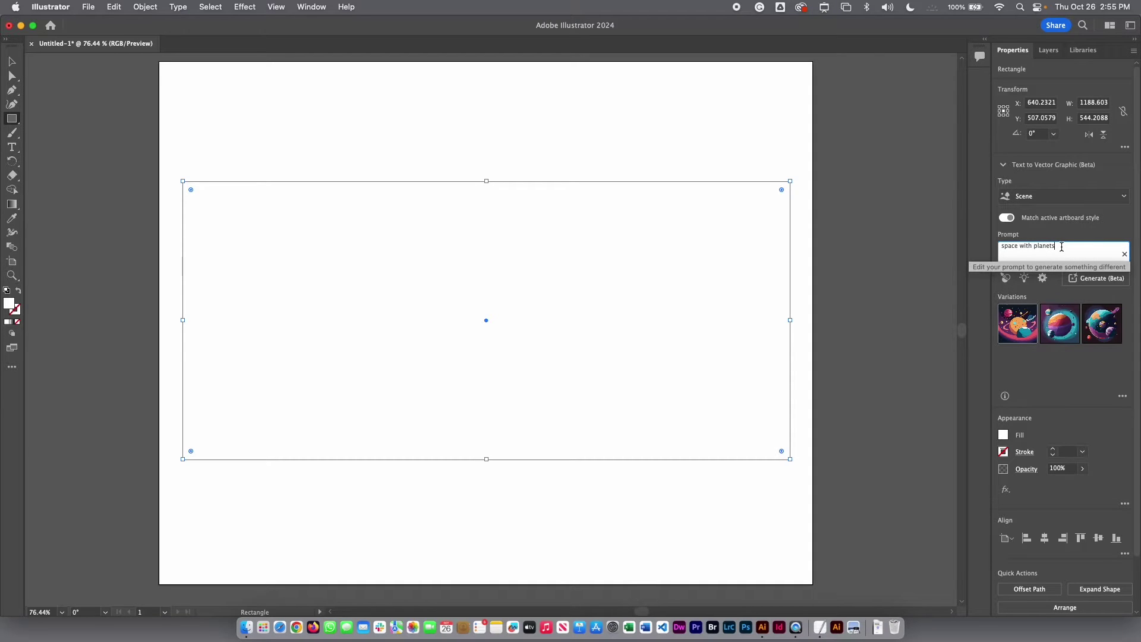
{"action": "left_click", "coordinate": [1096, 278]}
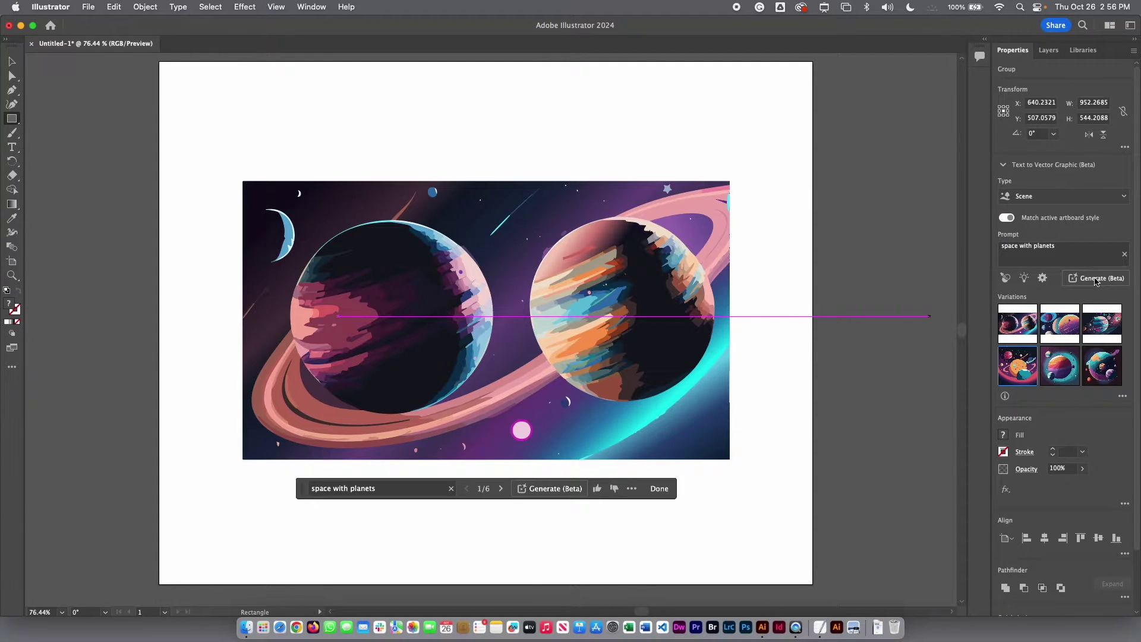
{"action": "left_click", "coordinate": [1059, 327]}
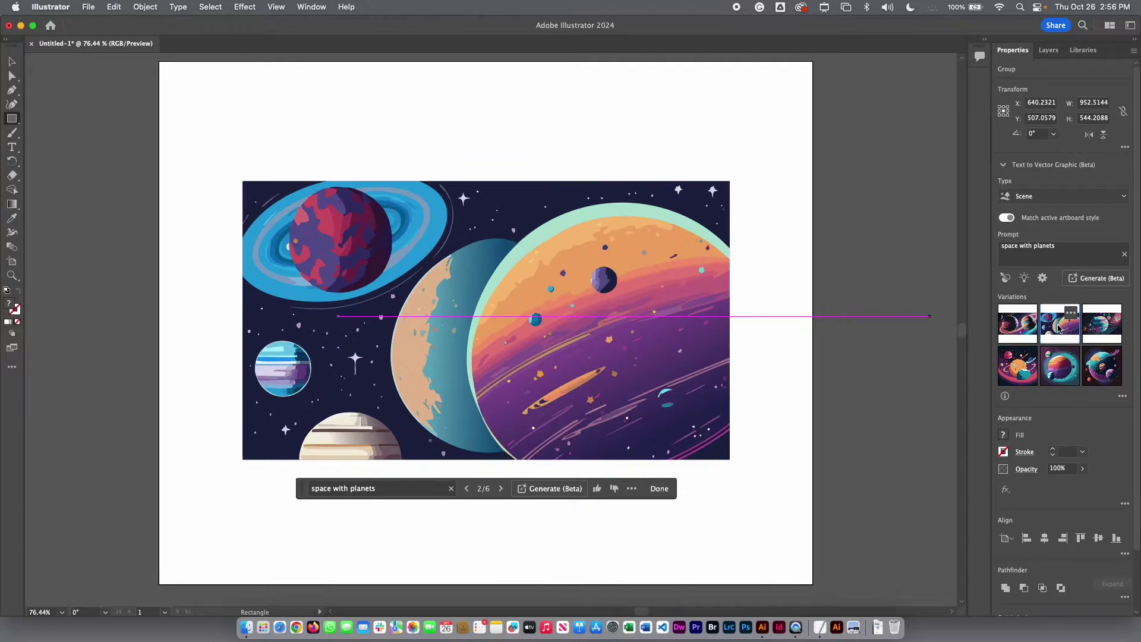
{"action": "left_click", "coordinate": [1096, 332]}
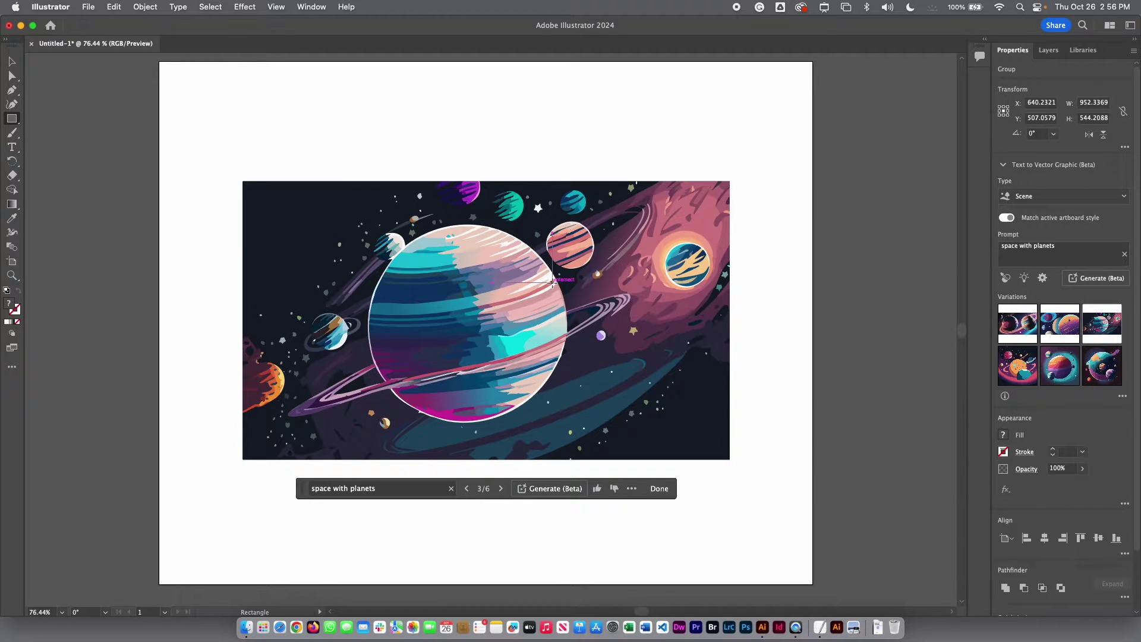
- Draw a smaller box on the scene's right and generate an 'astronaut floating' Subject there
{"action": "left_click_drag", "start_coordinate": [552, 282], "coordinate": [713, 438]}
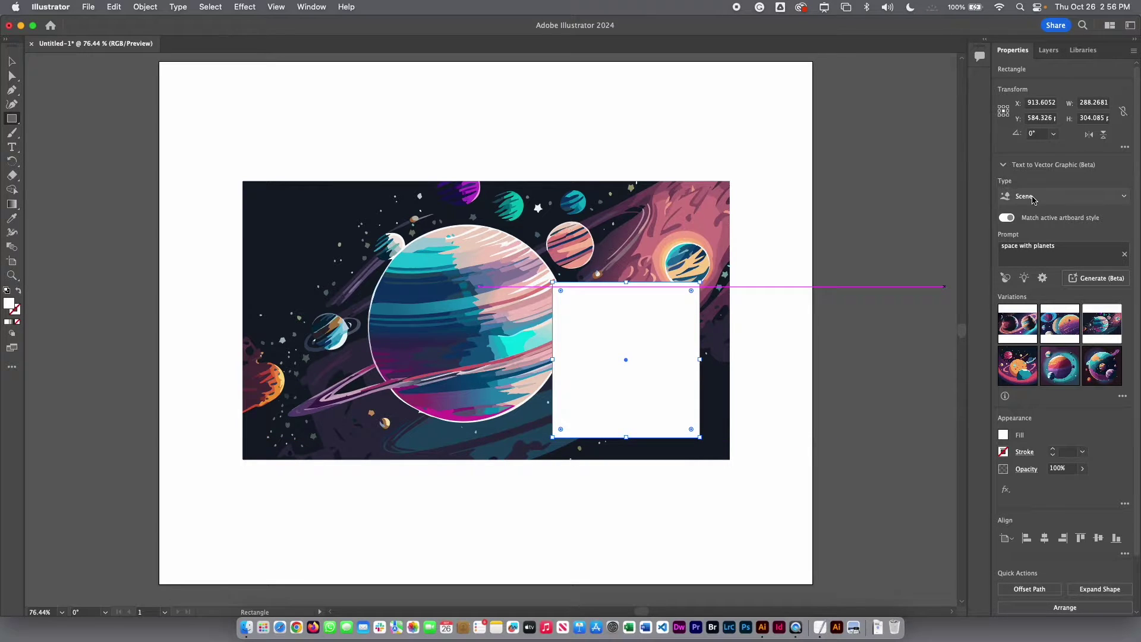
{"action": "left_click", "coordinate": [1036, 196]}
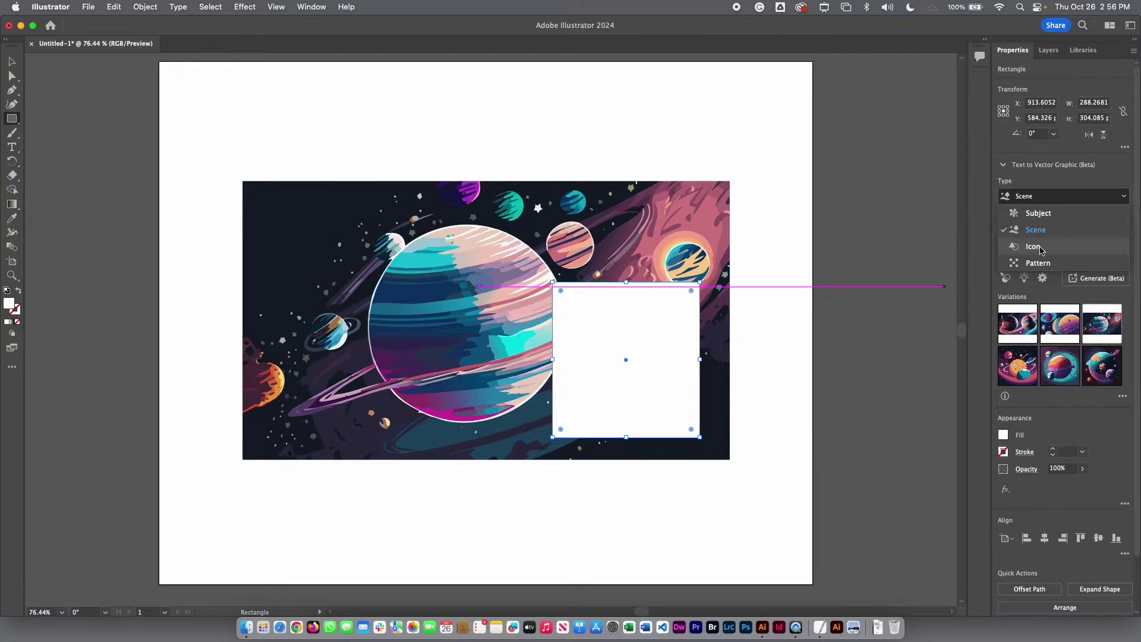
{"action": "left_click", "coordinate": [1038, 215]}
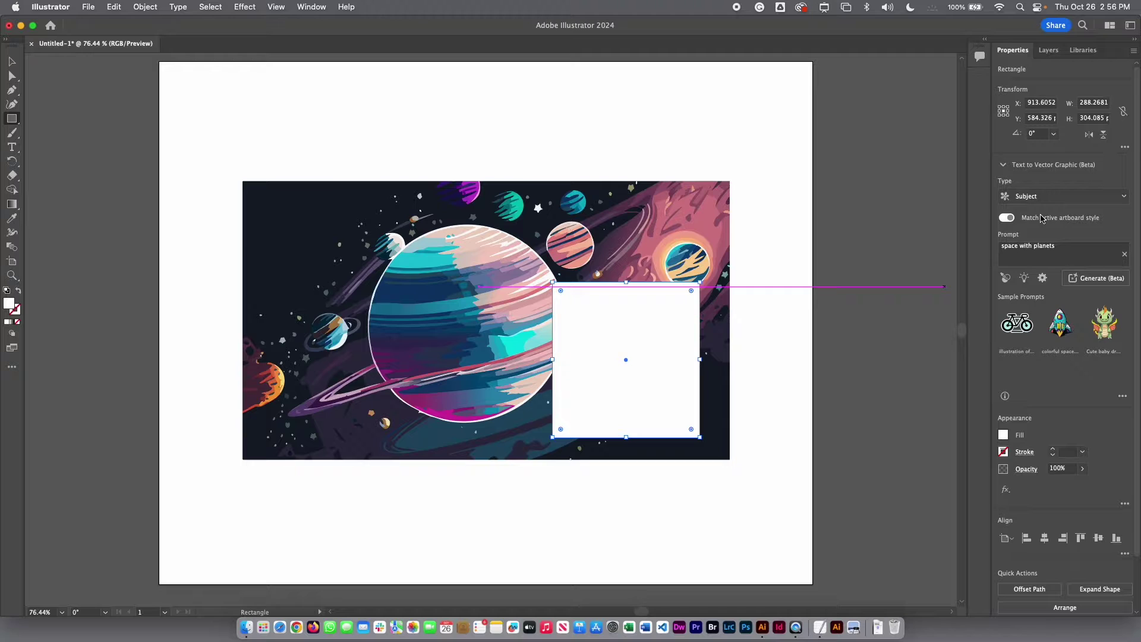
{"action": "left_click", "coordinate": [1023, 254]}
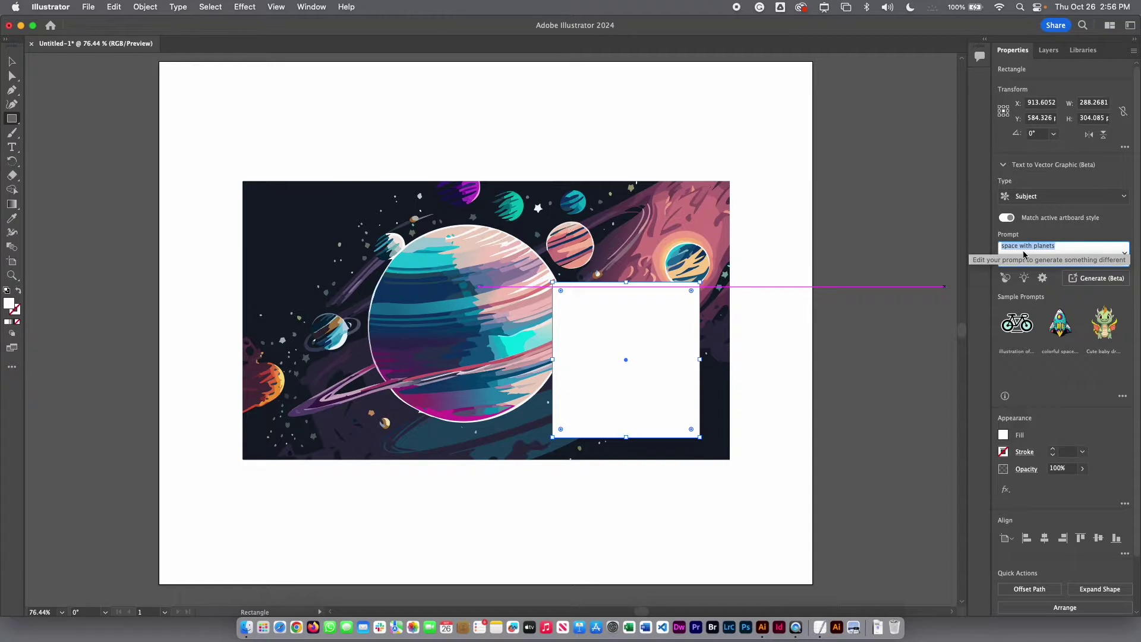
{"action": "type", "text": "a"}
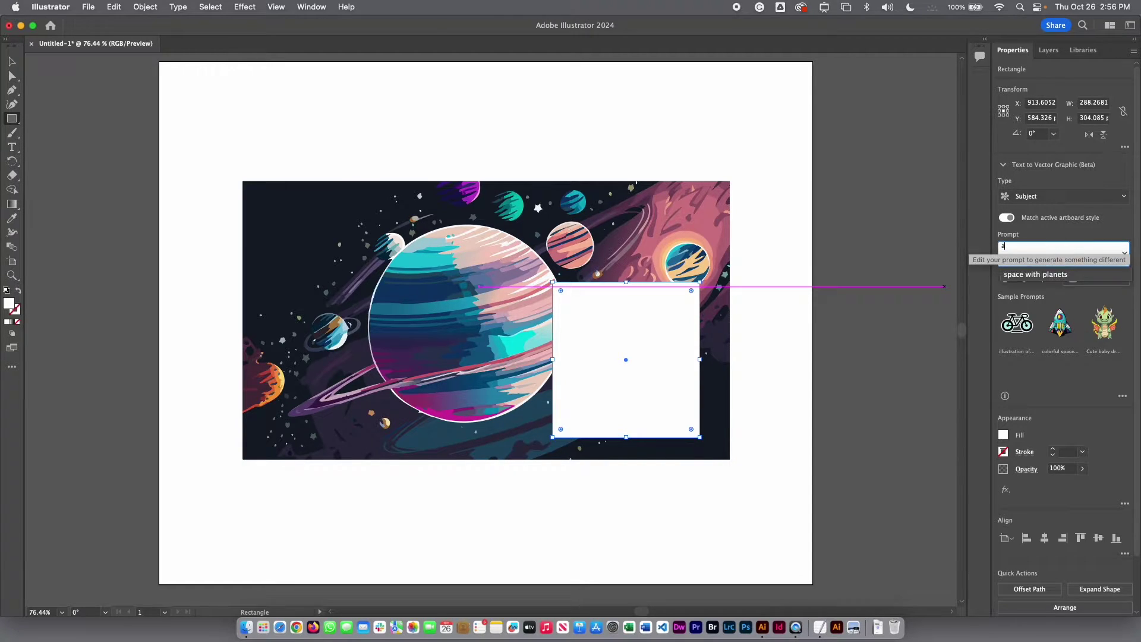
{"action": "type", "text": "stronau"}
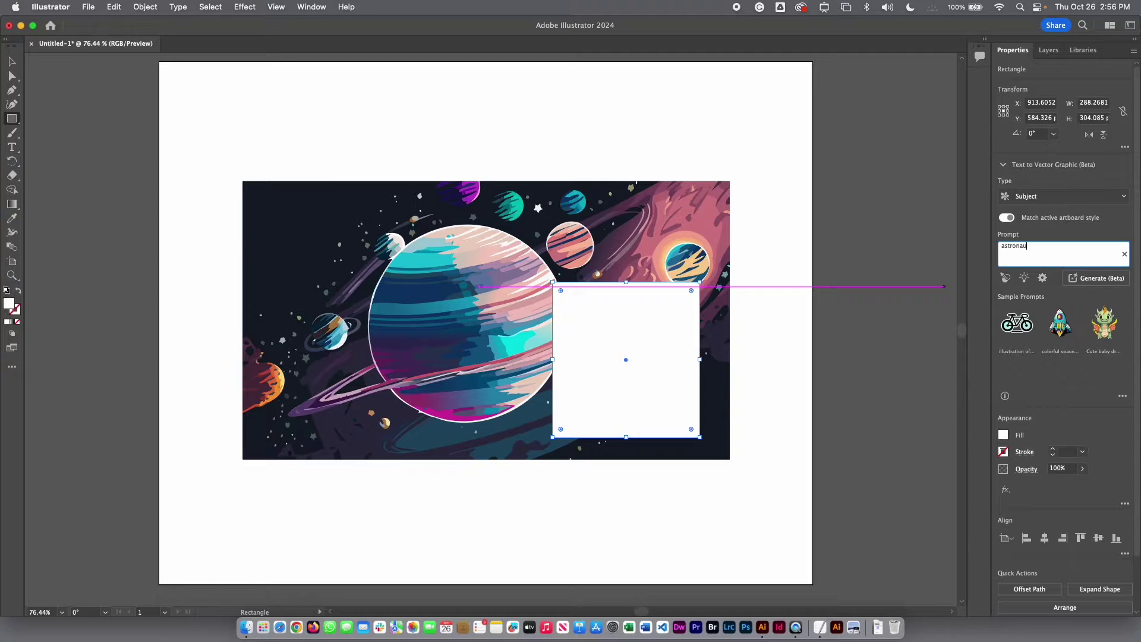
{"action": "type", "text": "t "}
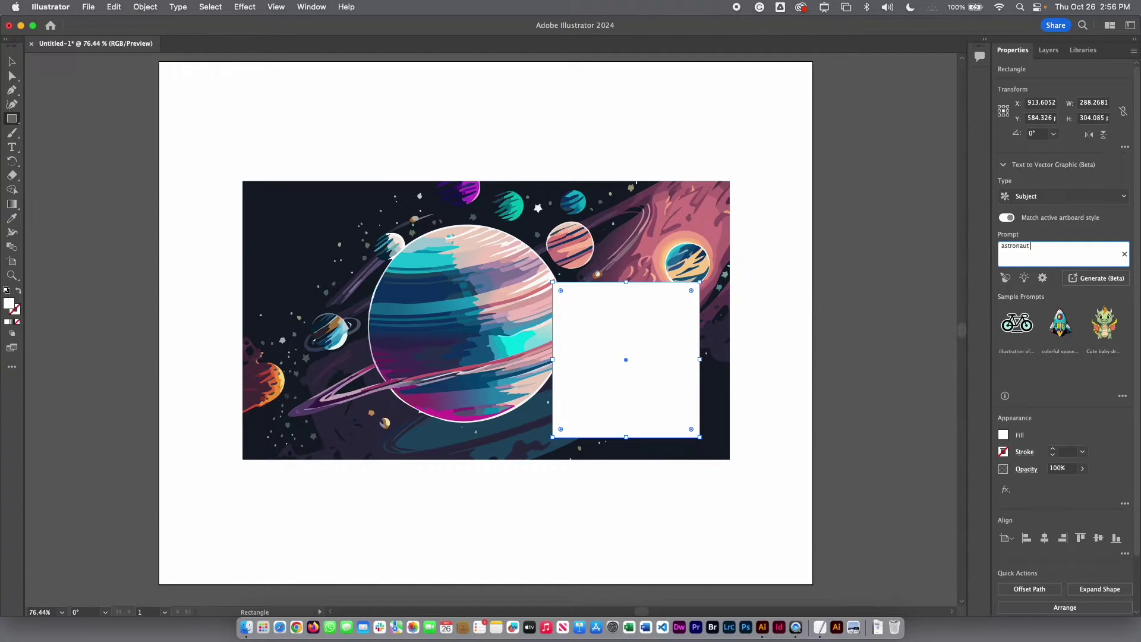
{"action": "type", "text": "floating"}
{"action": "key", "text": "Return"}
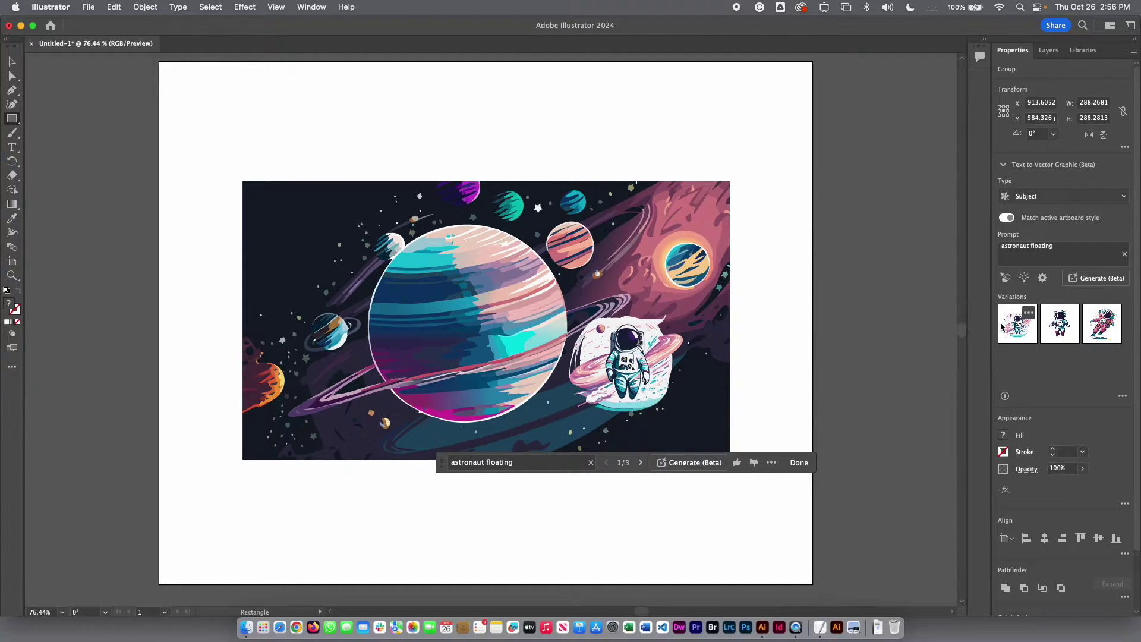
- Preview the pink-suited astronaut, then settle on the white-suited variation
{"action": "mouse_move", "coordinate": [1051, 330]}
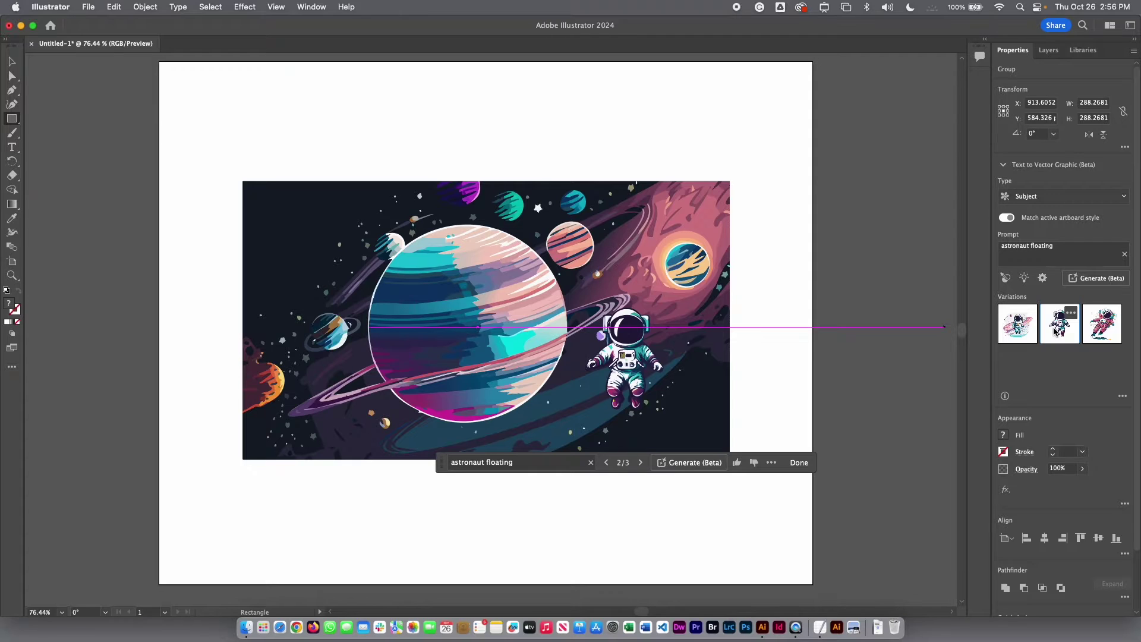
{"action": "left_click", "coordinate": [1100, 330]}
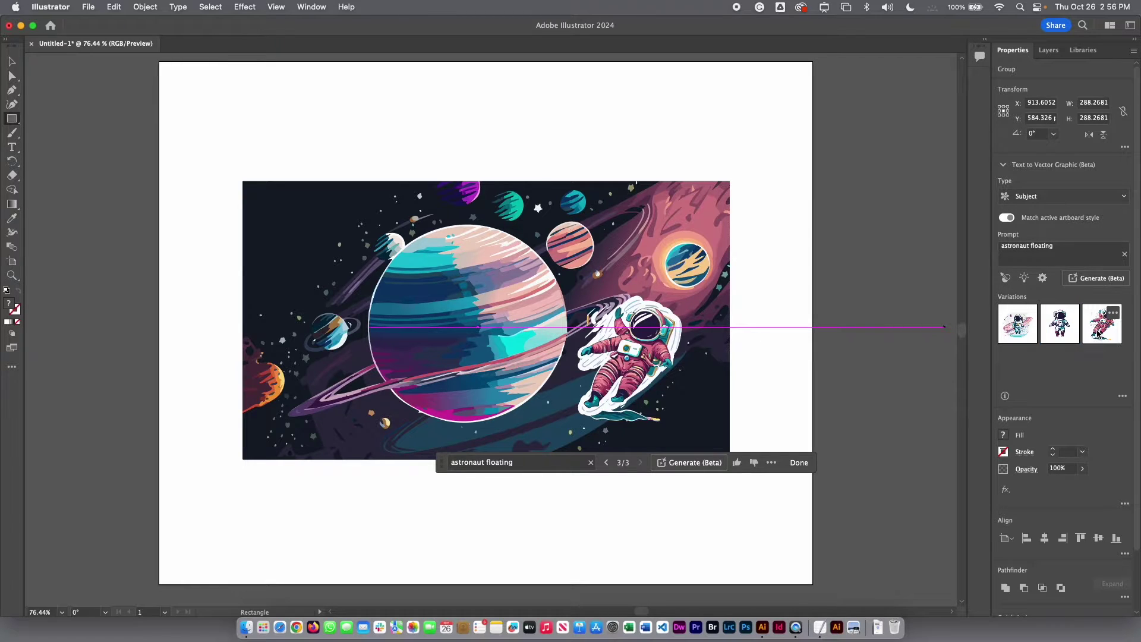
{"action": "left_click", "coordinate": [1063, 332]}
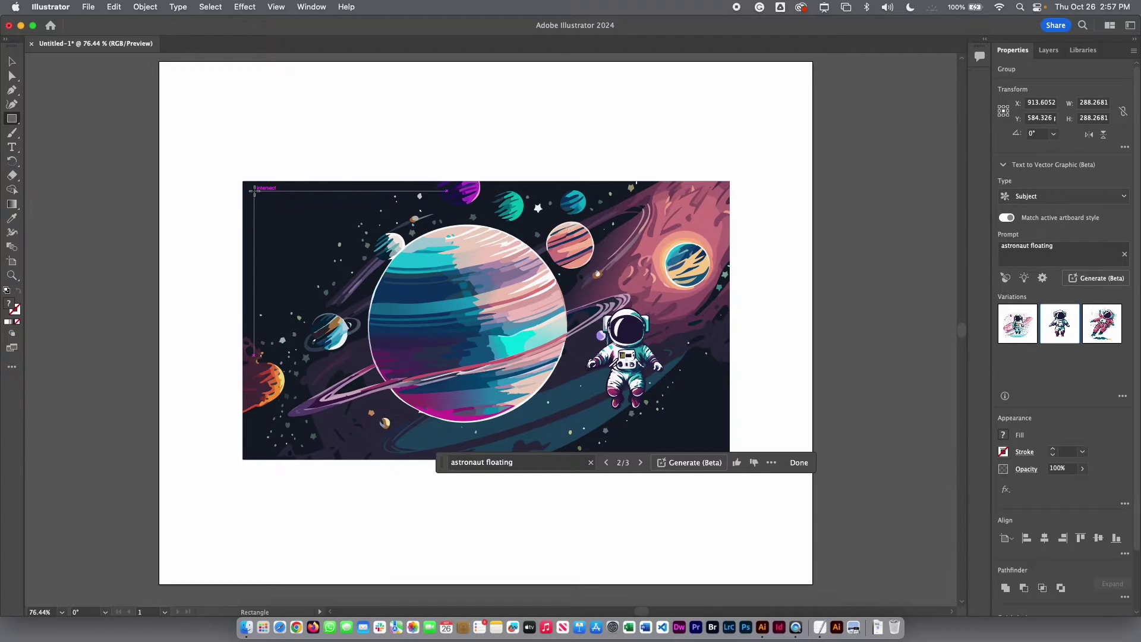
- Draw a box over the upper left and generate a 'spaceship' subject at Detail 5
{"action": "mouse_move", "coordinate": [253, 191]}
{"action": "left_mouse_down"}
{"action": "mouse_move", "coordinate": [366, 340]}
{"action": "mouse_move", "coordinate": [460, 380]}
{"action": "left_mouse_up"}
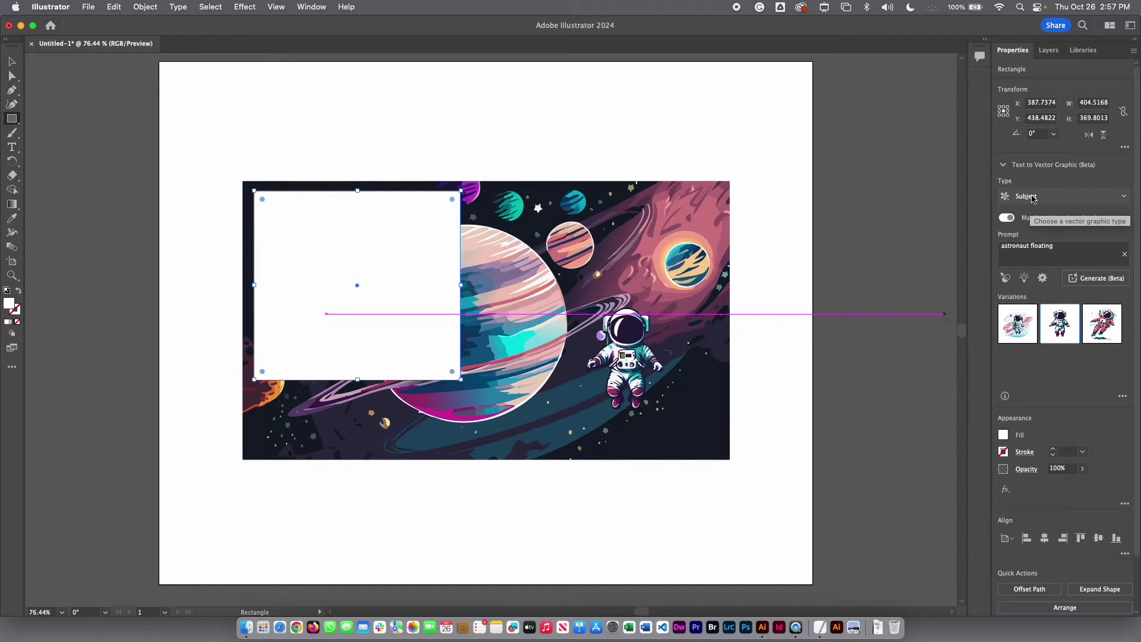
{"action": "left_click", "coordinate": [1057, 251]}
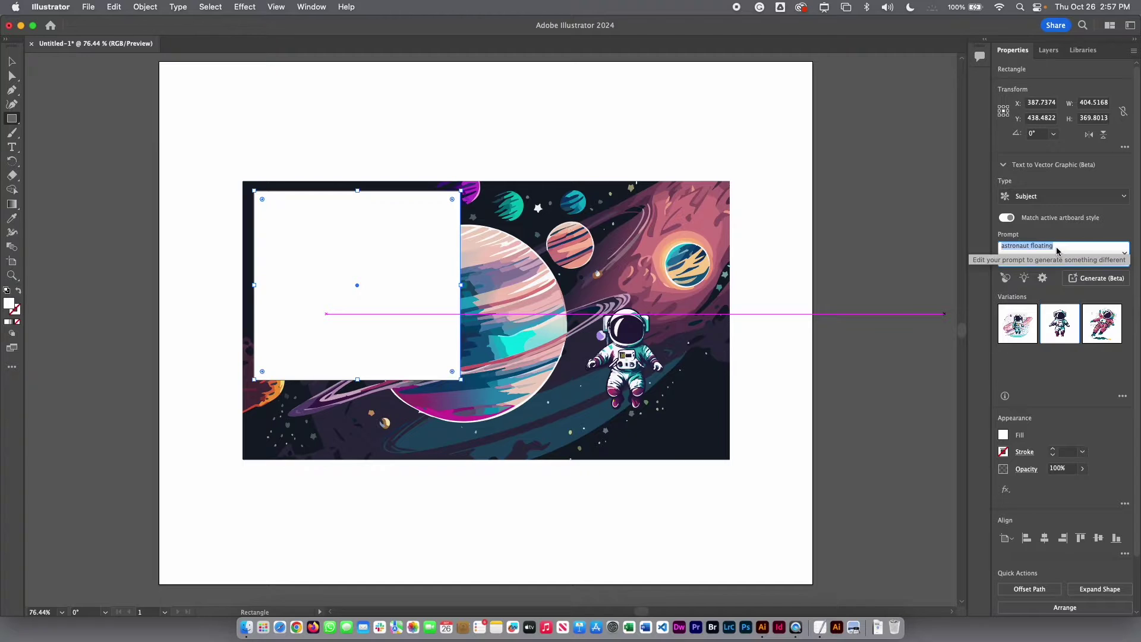
{"action": "type", "text": "spaceship"}
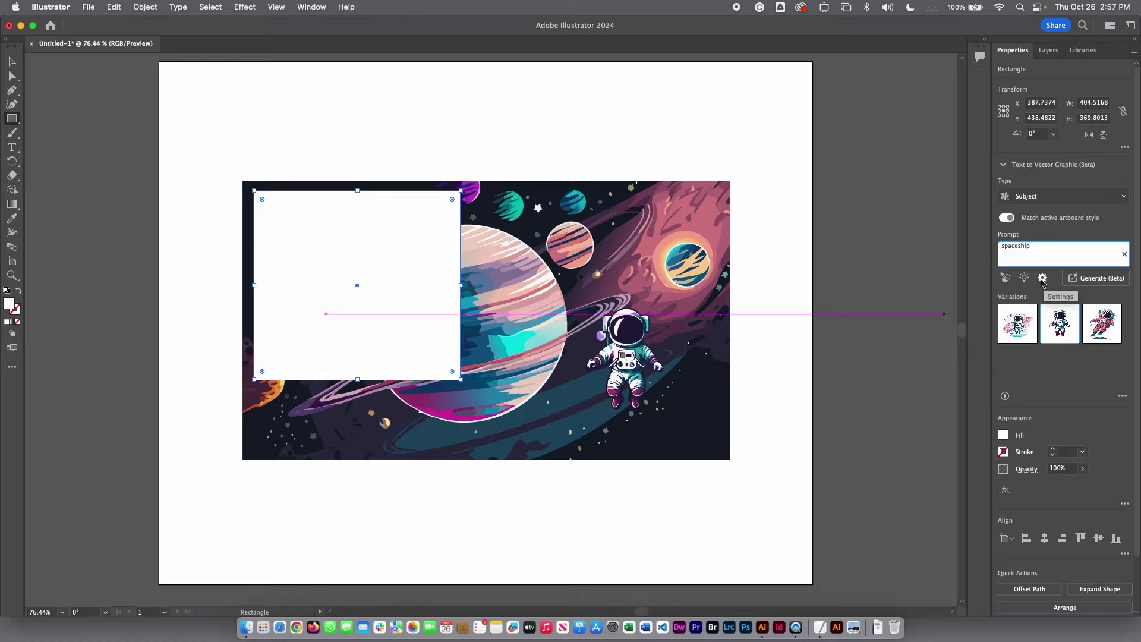
{"action": "left_click", "coordinate": [1041, 278]}
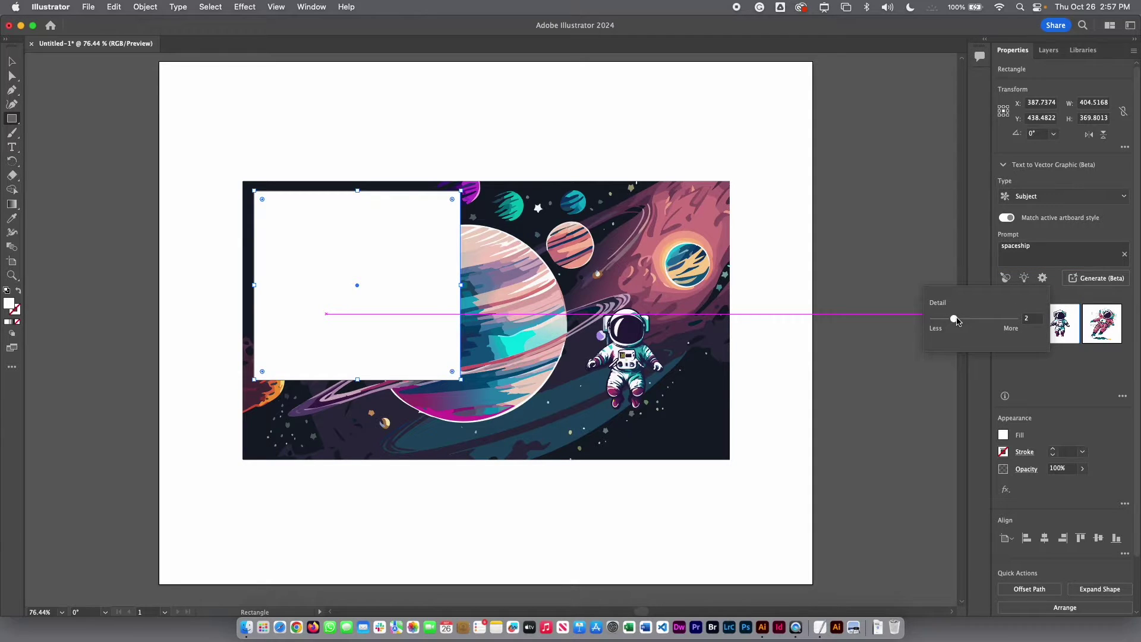
{"action": "left_click_drag", "start_coordinate": [957, 320], "coordinate": [1016, 325]}
{"action": "left_click", "coordinate": [1048, 257]}
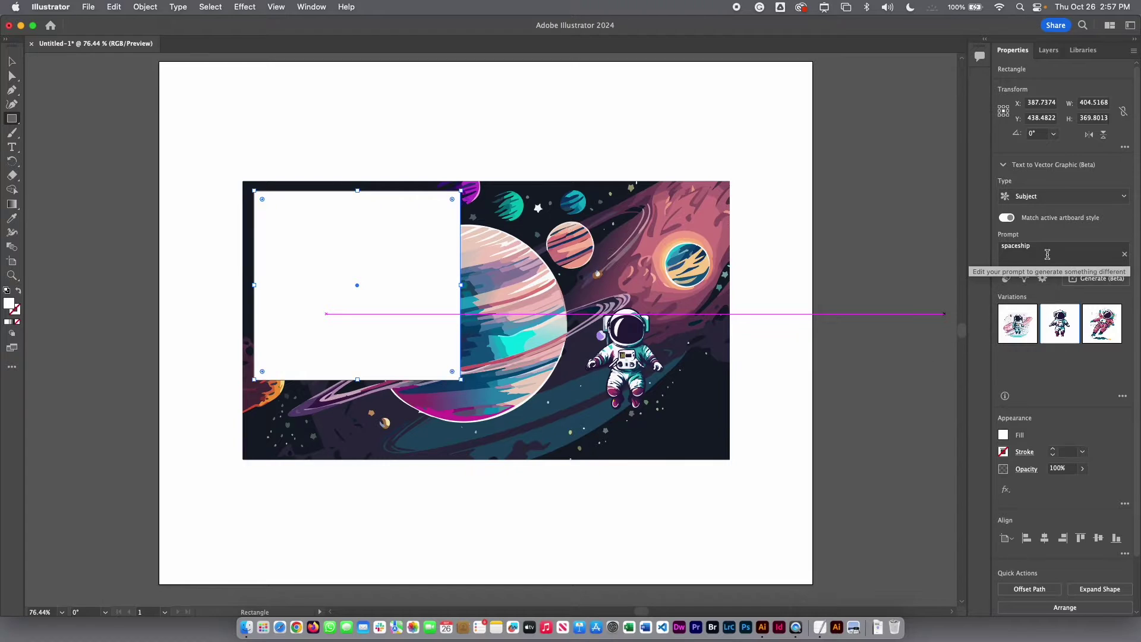
{"action": "left_click", "coordinate": [1103, 284]}
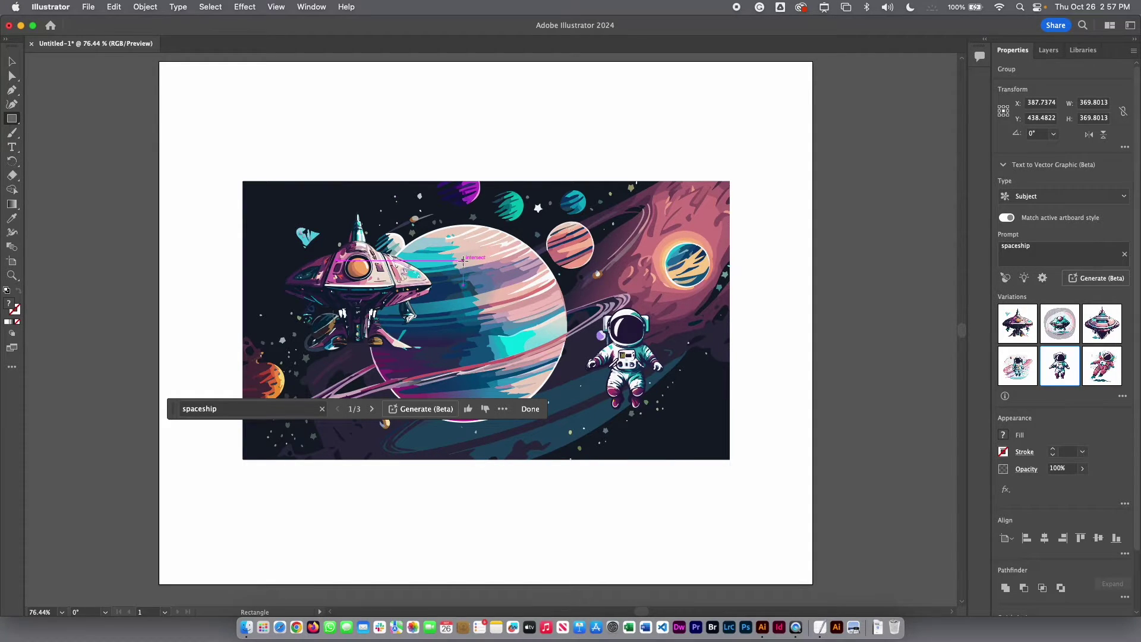
- Toggle artboard style matching off and on, compare the spaceship variations, and keep the first
{"action": "key", "text": "v"}
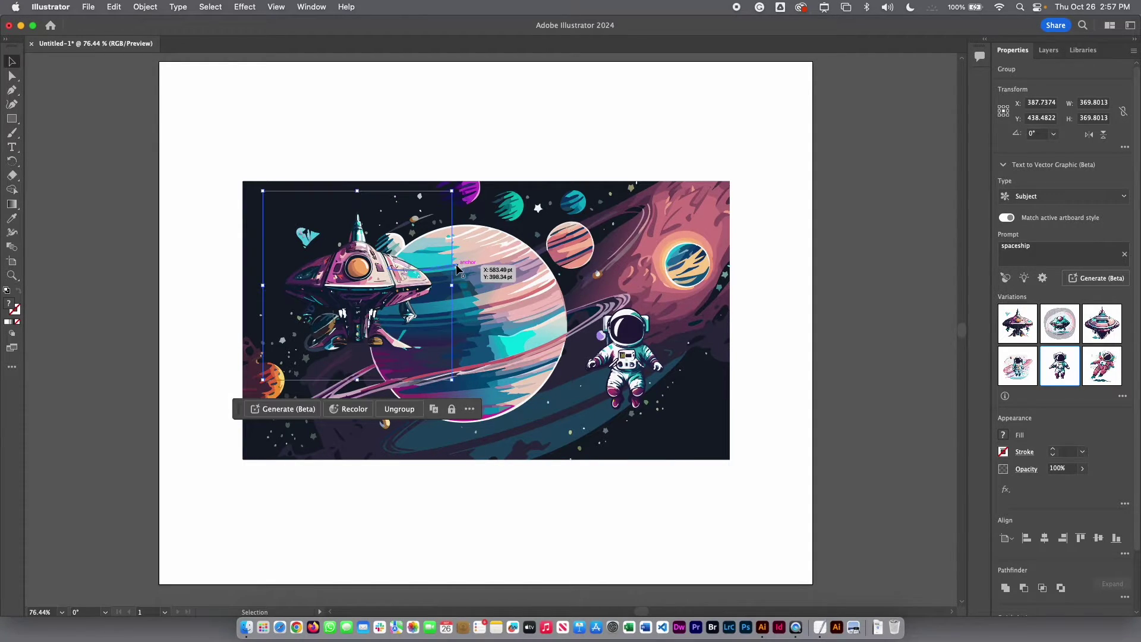
{"action": "left_click", "coordinate": [1005, 218]}
{"action": "left_click", "coordinate": [1010, 219]}
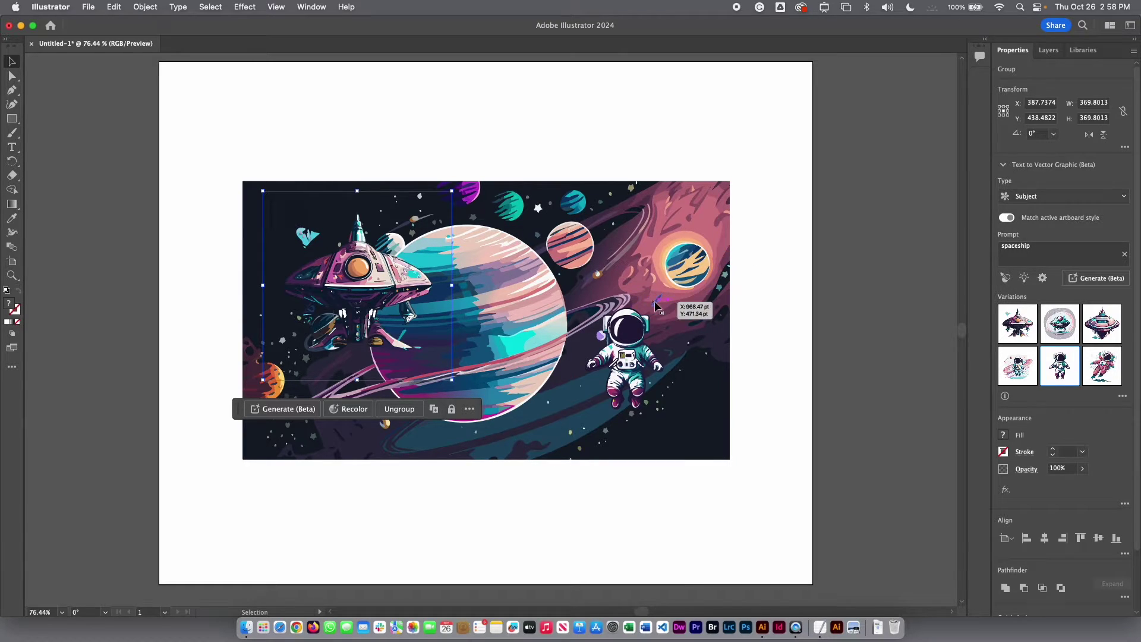
{"action": "left_click", "coordinate": [1058, 333]}
{"action": "left_click", "coordinate": [1098, 334]}
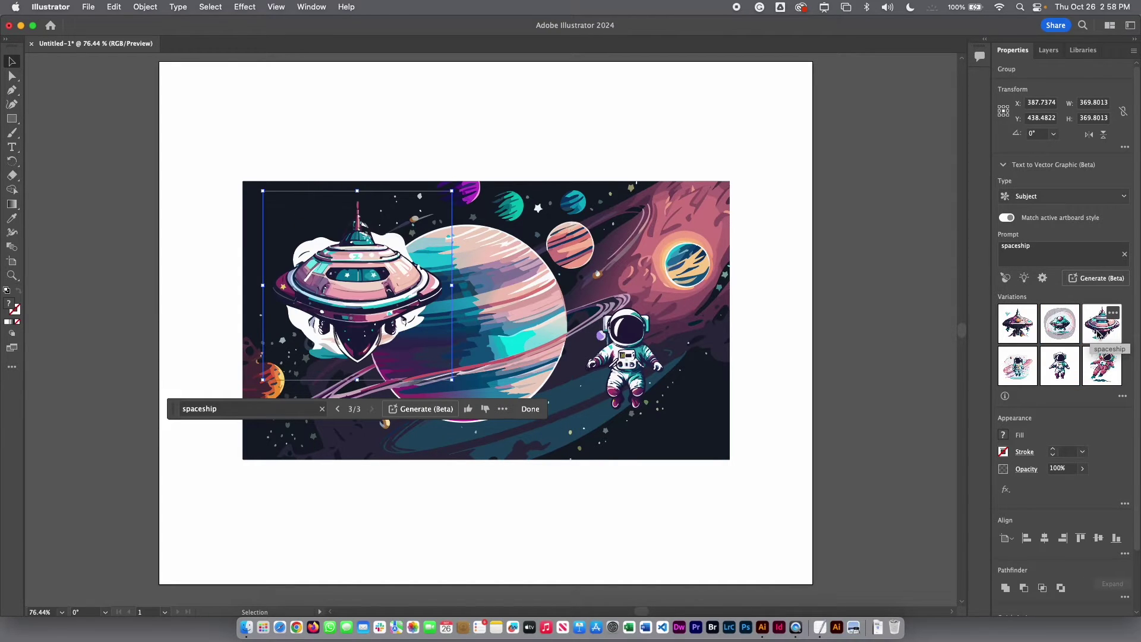
{"action": "left_click", "coordinate": [1028, 333]}
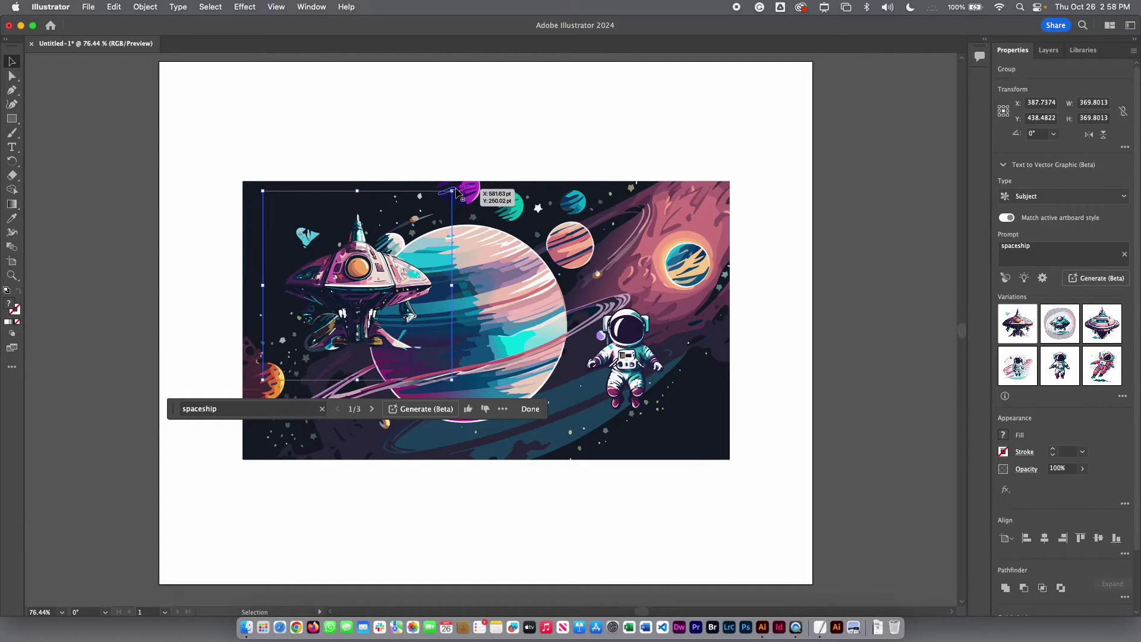
- Tilt the spaceship about 16.65° counter-clockwise, nudge it slightly left, and deselect it
{"action": "left_click", "coordinate": [12, 162]}
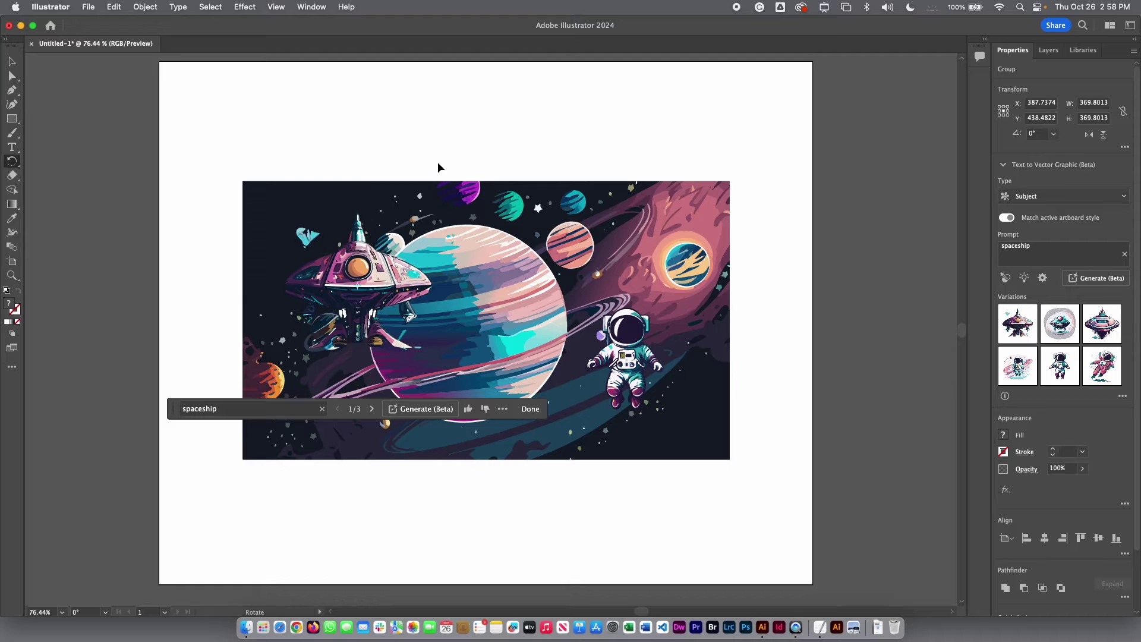
{"action": "left_click_drag", "start_coordinate": [440, 167], "coordinate": [406, 141]}
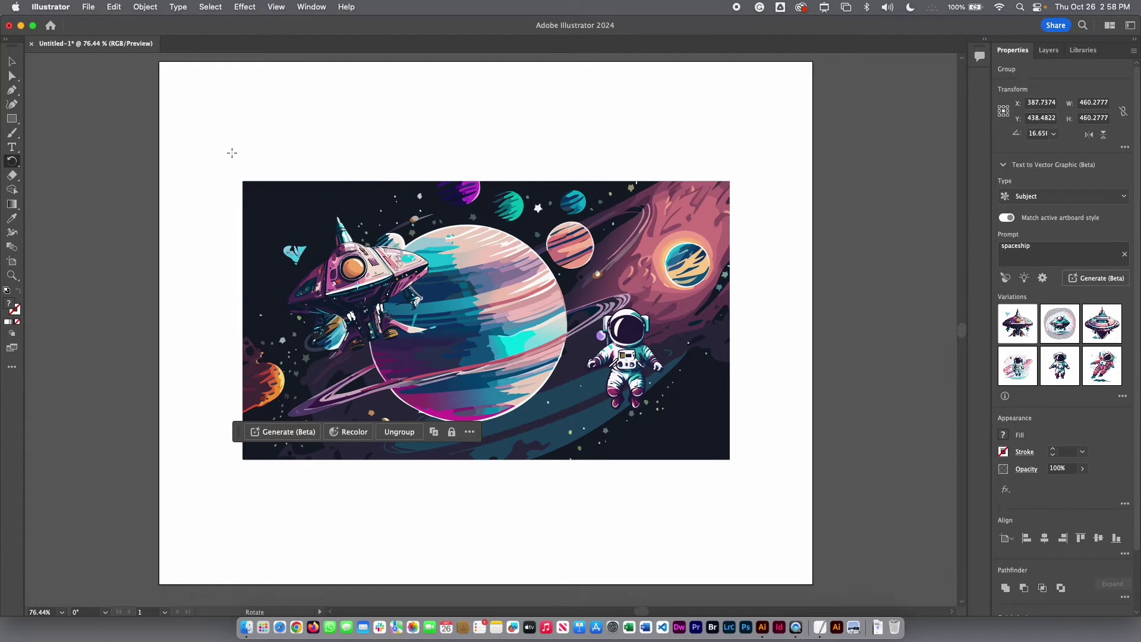
{"action": "key", "text": "v"}
{"action": "left_click_drag", "start_coordinate": [387, 278], "coordinate": [379, 281]}
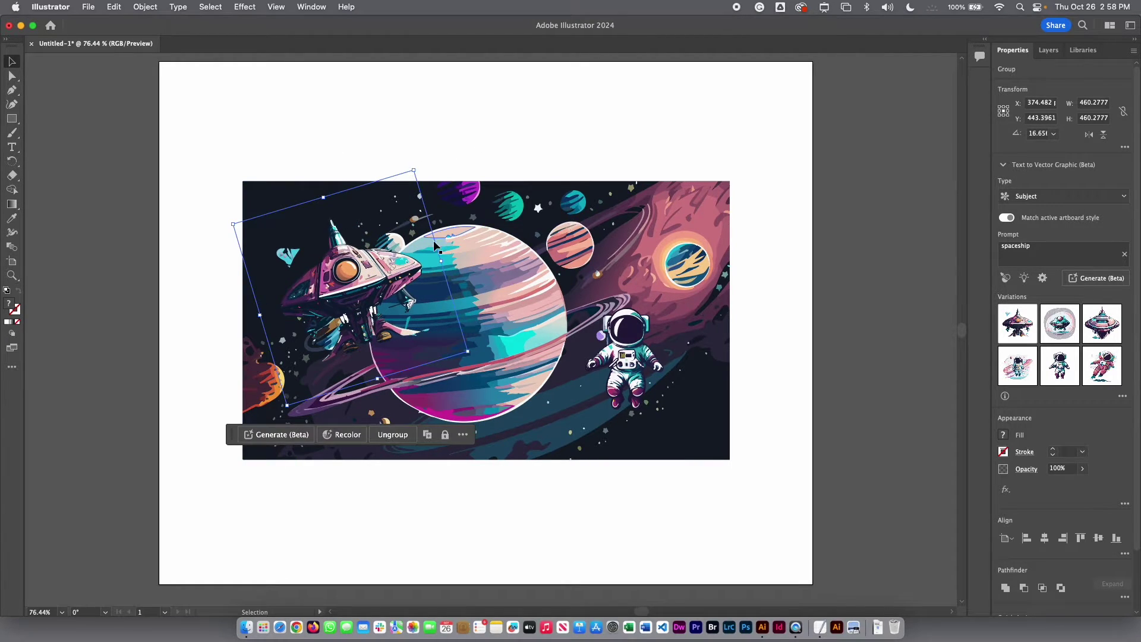
{"action": "left_click", "coordinate": [579, 136]}
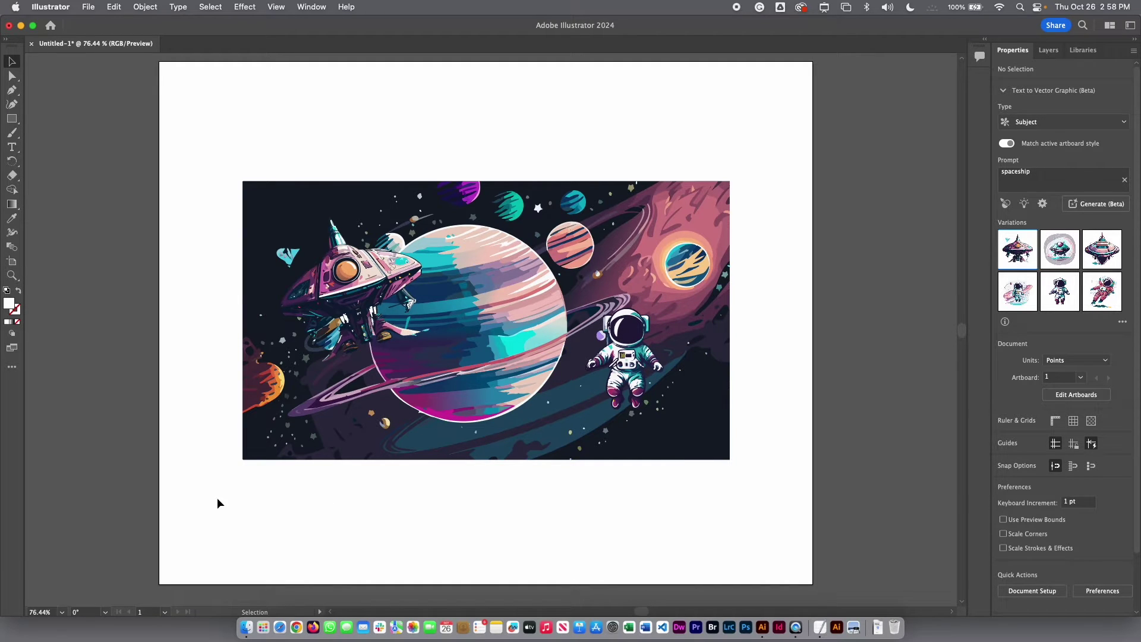
- Select the whole space scene, move it to the artboard's top, and Option-drag a copy below
{"action": "left_click_drag", "start_coordinate": [217, 497], "coordinate": [743, 178]}
{"action": "left_click_drag", "start_coordinate": [695, 414], "coordinate": [701, 286]}
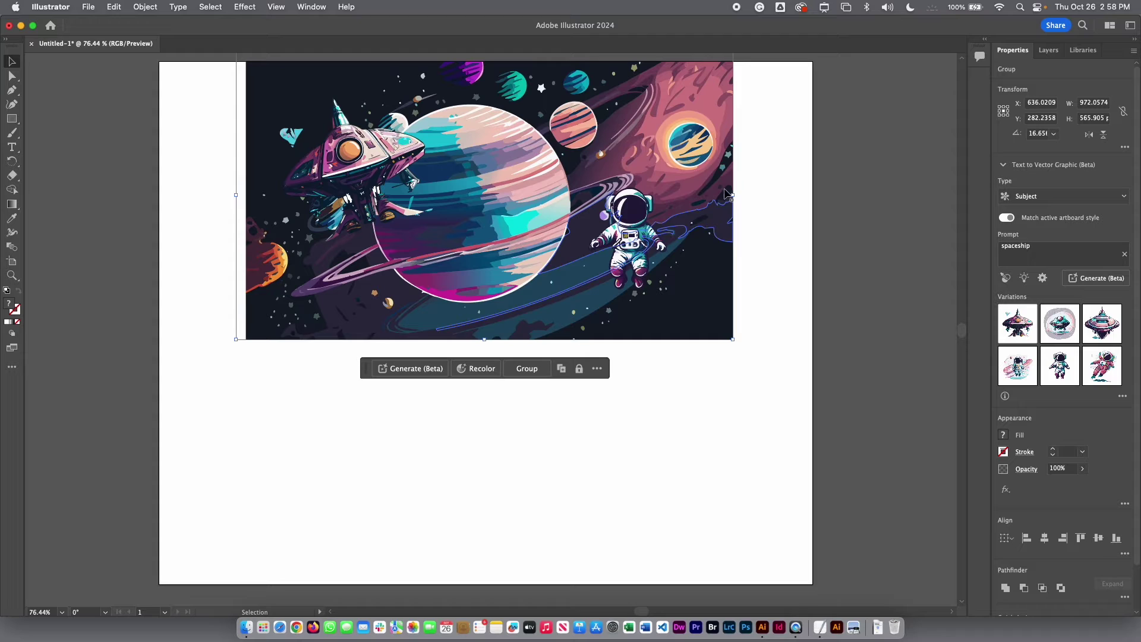
{"action": "left_click_drag", "start_coordinate": [726, 195], "coordinate": [693, 392]}
{"action": "scroll", "coordinate": [764, 405], "scroll_direction": "down", "scroll_amount": 2}
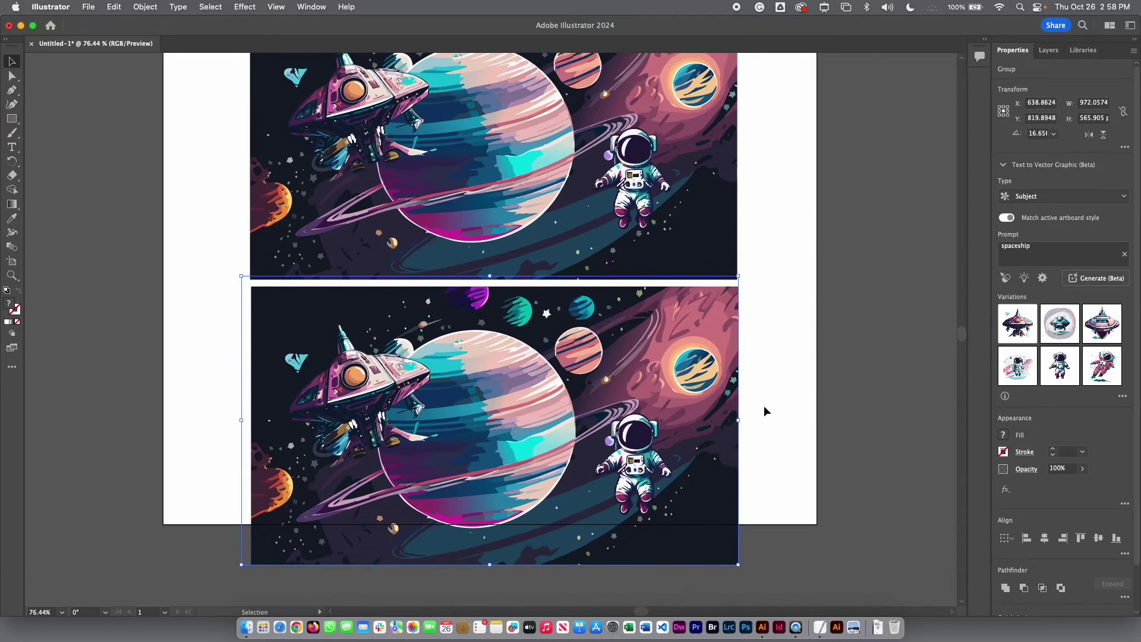
{"action": "scroll", "coordinate": [765, 409], "scroll_direction": "up", "scroll_amount": 1}
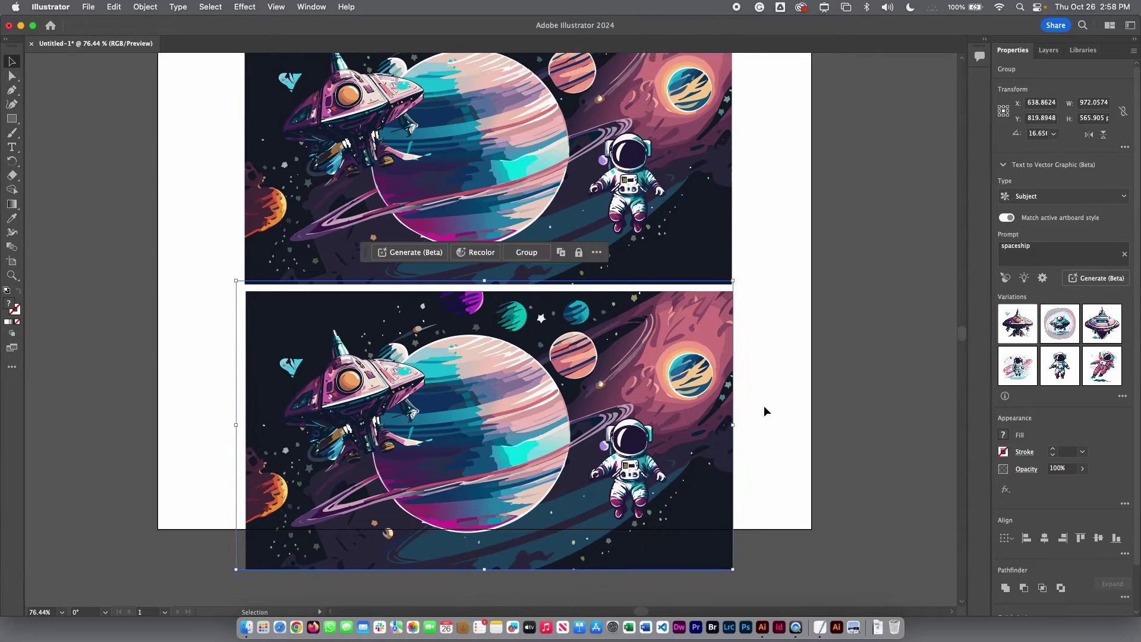
- Open Generative Recolor for the lower copy and type 'pink and reds from' as the prompt
{"action": "left_click", "coordinate": [478, 255]}
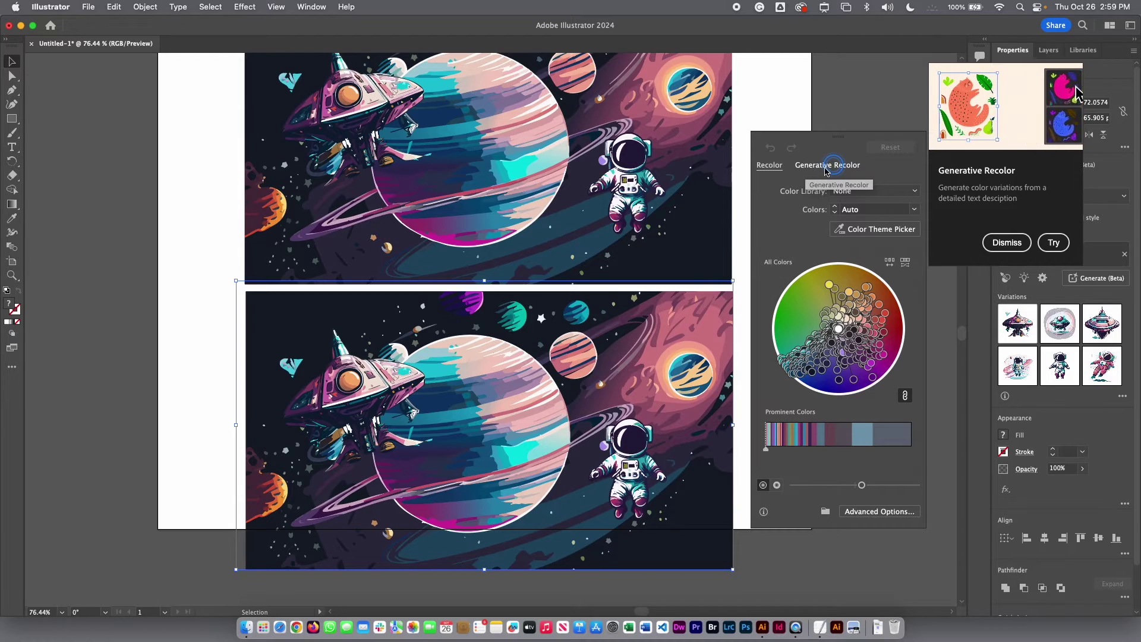
{"action": "left_click", "coordinate": [839, 171]}
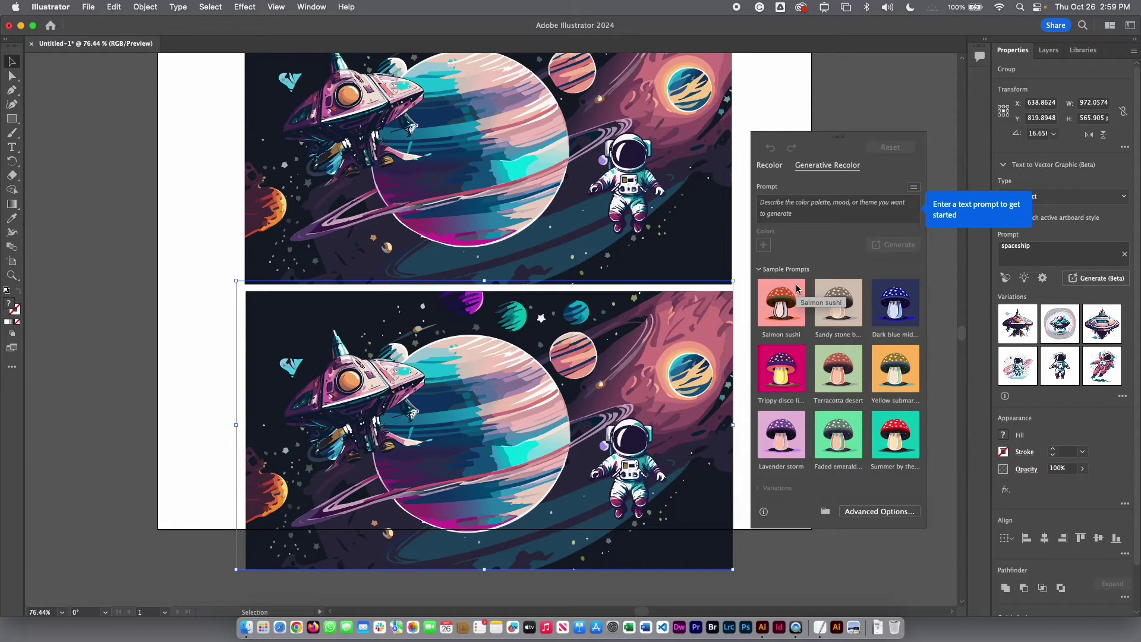
{"action": "left_click", "coordinate": [783, 203]}
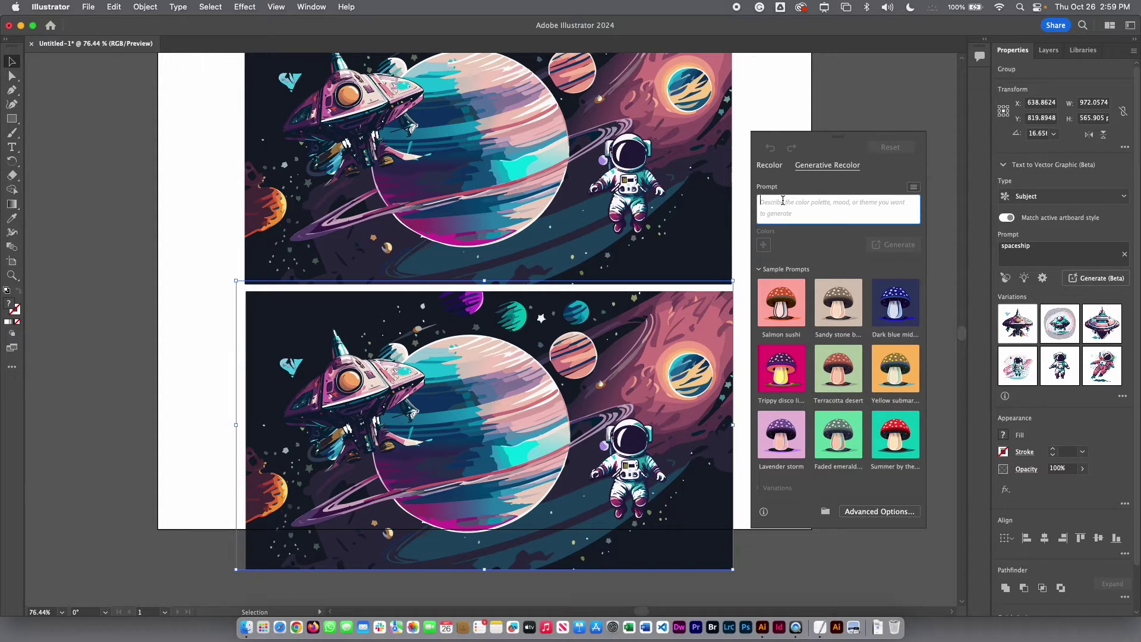
{"action": "type", "text": "pink "}
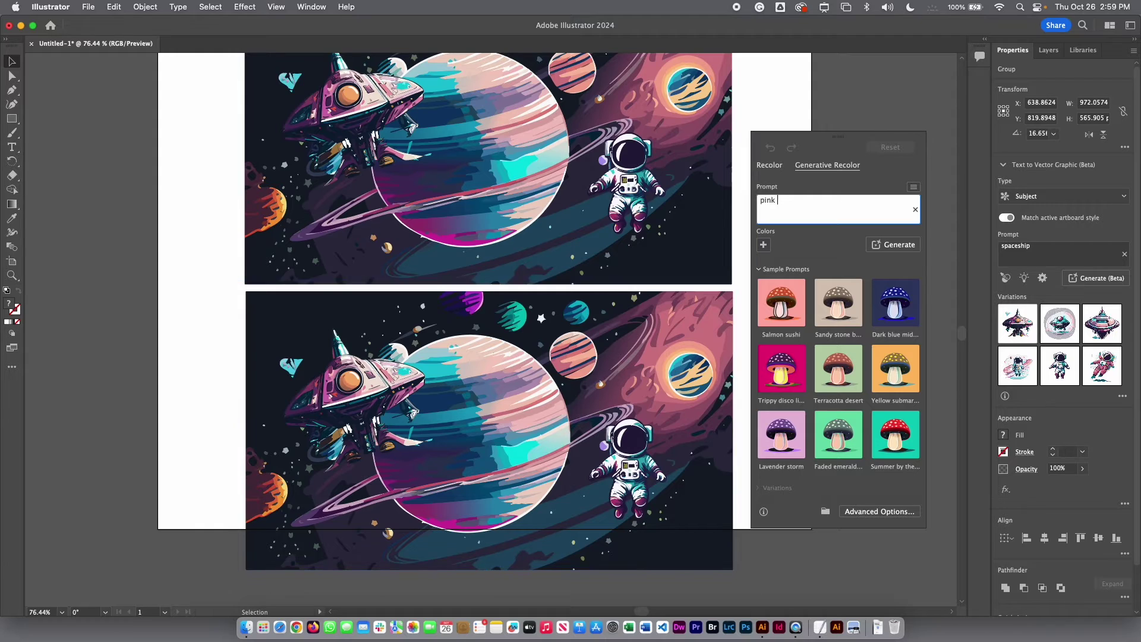
{"action": "type", "text": "and "}
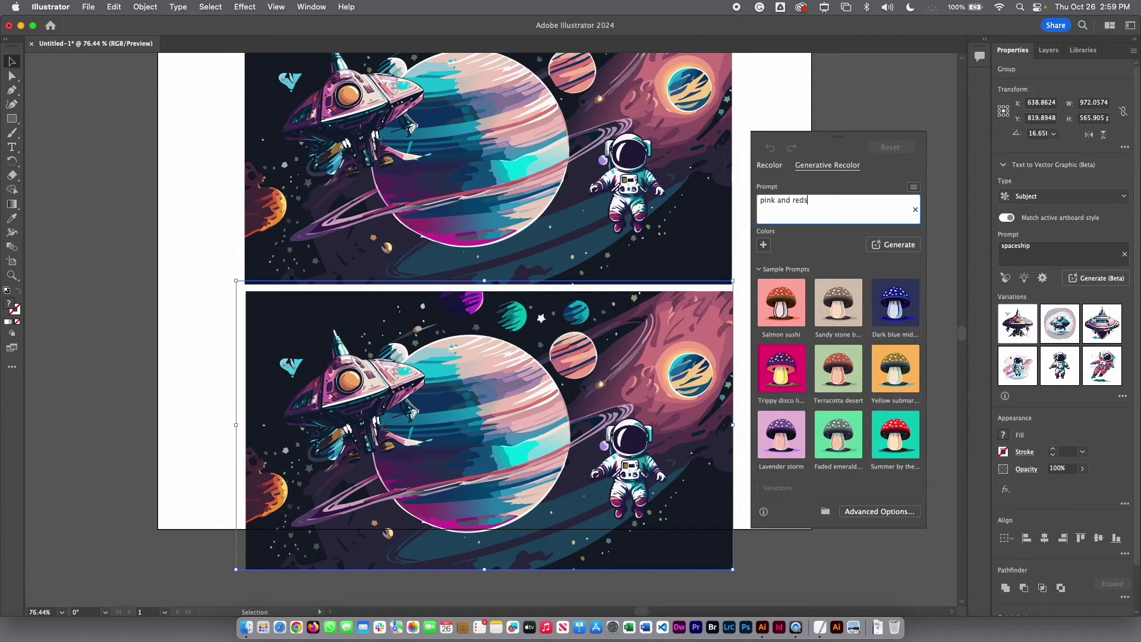
{"action": "type", "text": "reds from barbie"}
- Generate recolor variations, accept the AI terms, and apply the first magenta-and-deep-red variation
{"action": "left_click", "coordinate": [899, 246]}
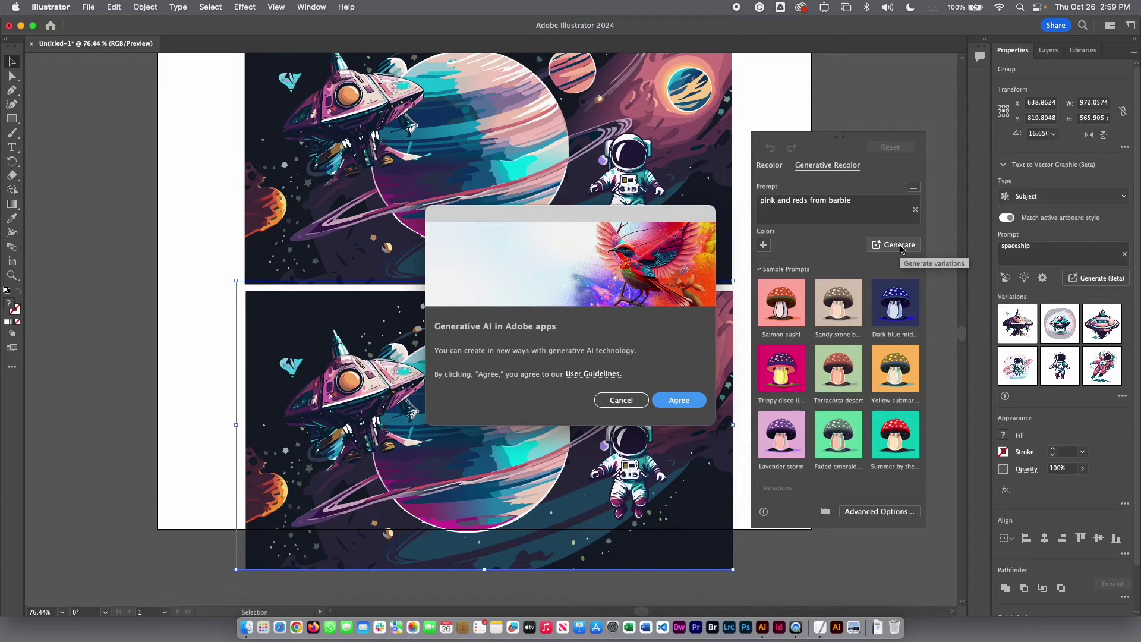
{"action": "left_click", "coordinate": [677, 403]}
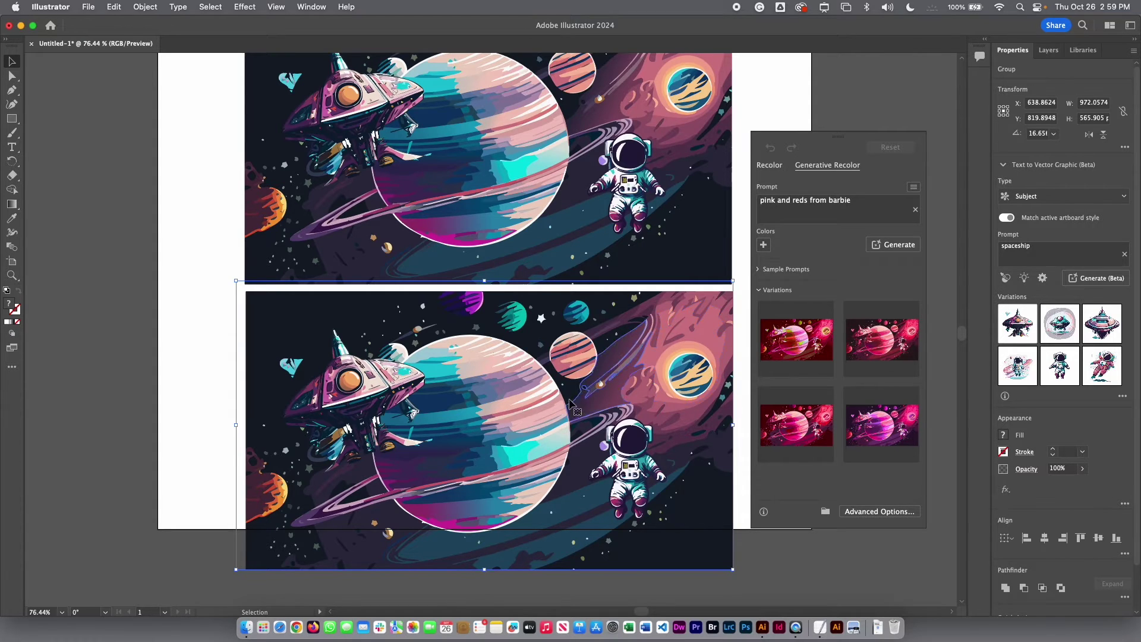
{"action": "left_click", "coordinate": [797, 340]}
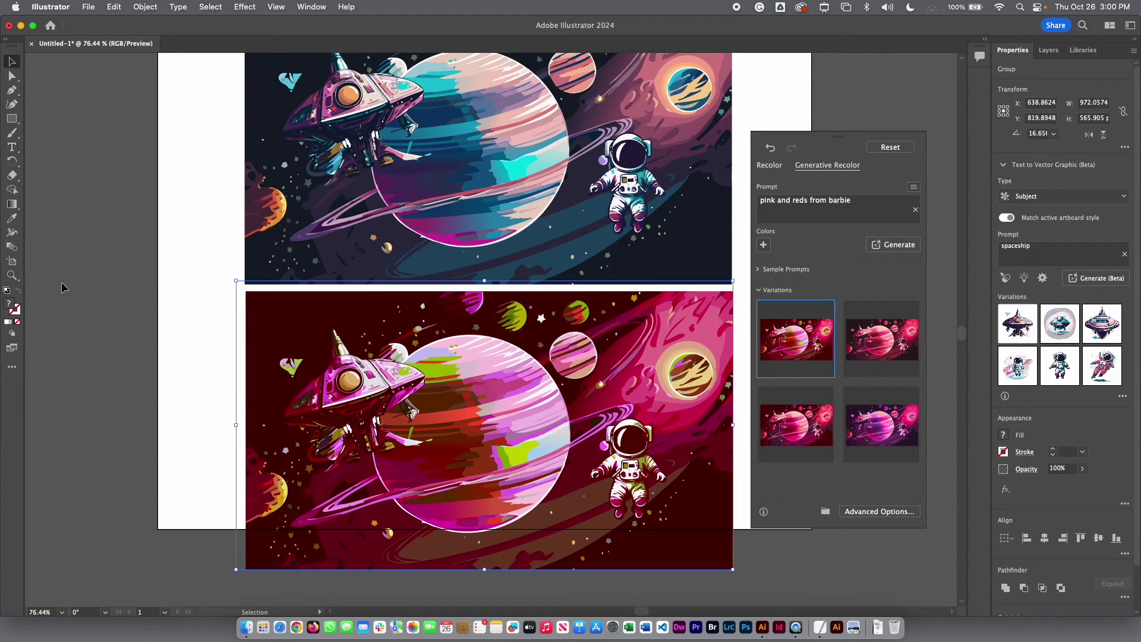
- Add Artboard 2, draw a large rectangle on it, and set the generation type to Pattern
{"action": "left_click", "coordinate": [12, 262]}
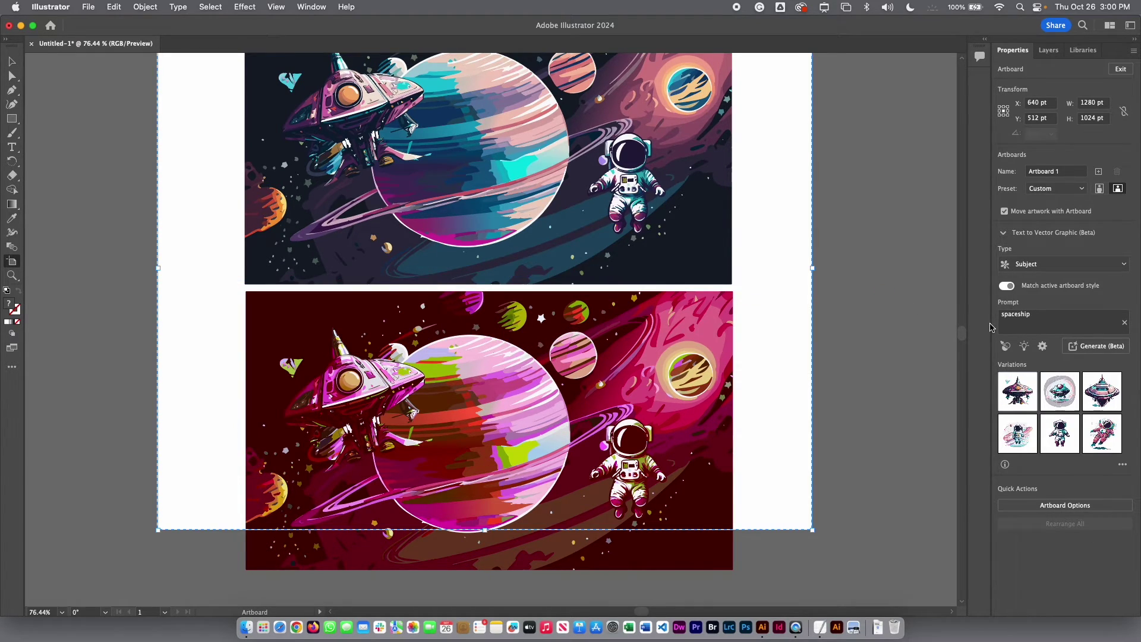
{"action": "left_click", "coordinate": [1098, 171]}
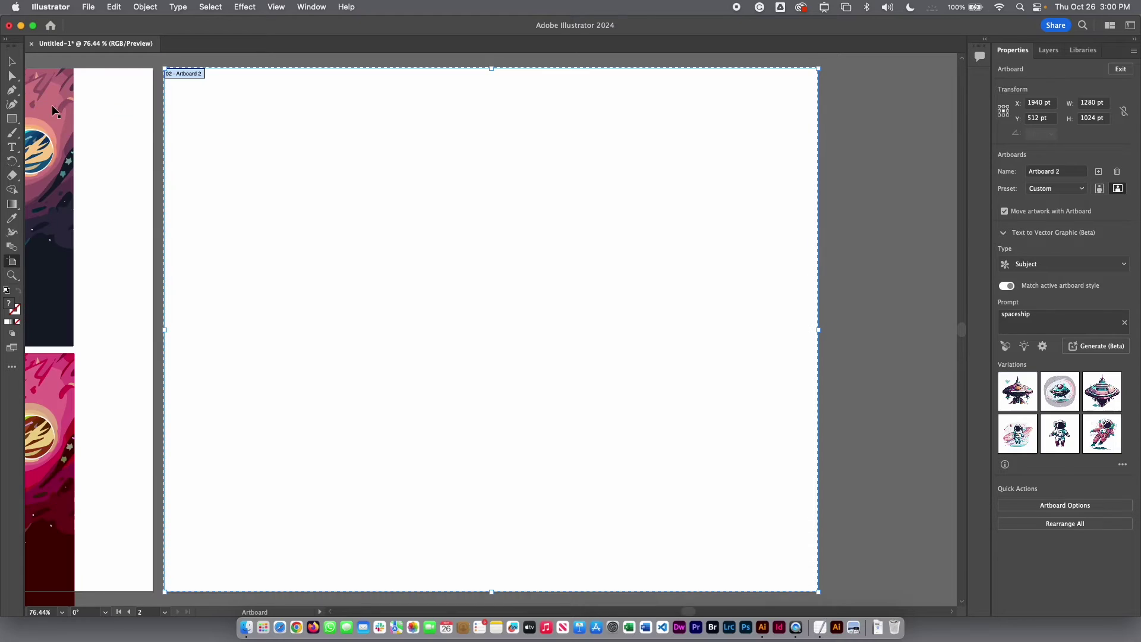
{"action": "left_click", "coordinate": [12, 118]}
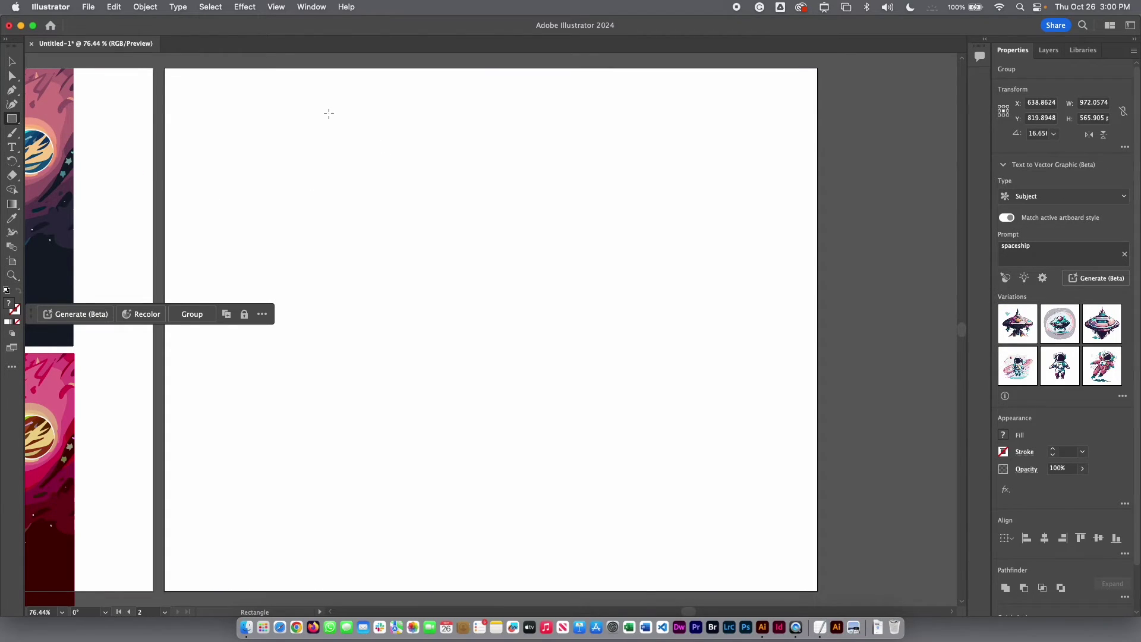
{"action": "mouse_move", "coordinate": [369, 151]}
{"action": "left_mouse_down"}
{"action": "mouse_move", "coordinate": [625, 392]}
{"action": "mouse_move", "coordinate": [718, 463]}
{"action": "left_mouse_up"}
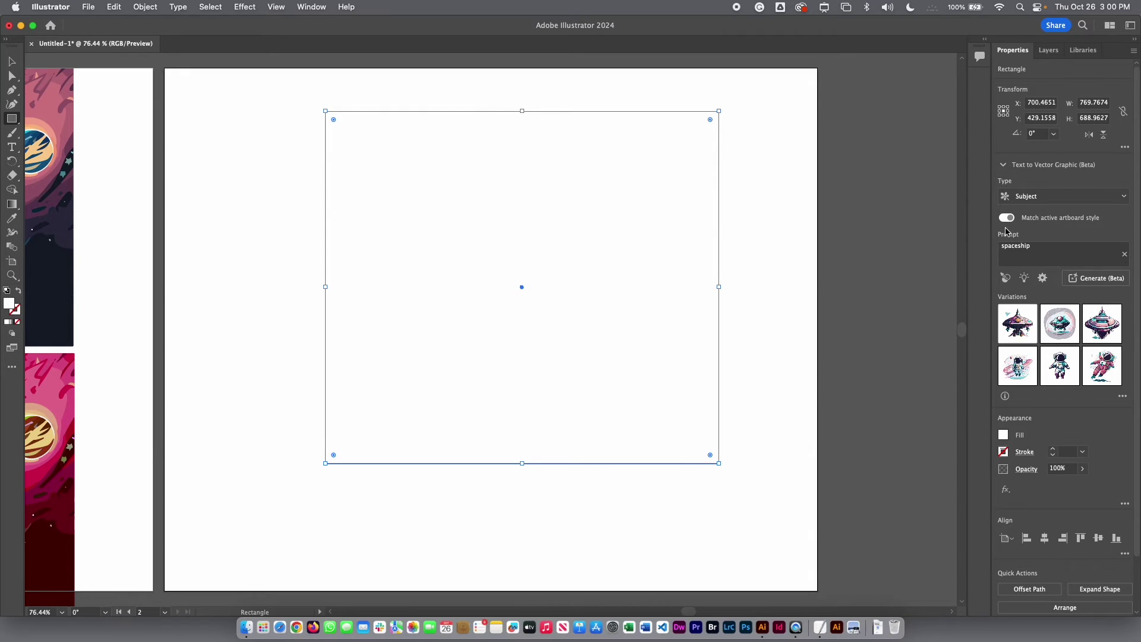
{"action": "left_click", "coordinate": [1037, 196]}
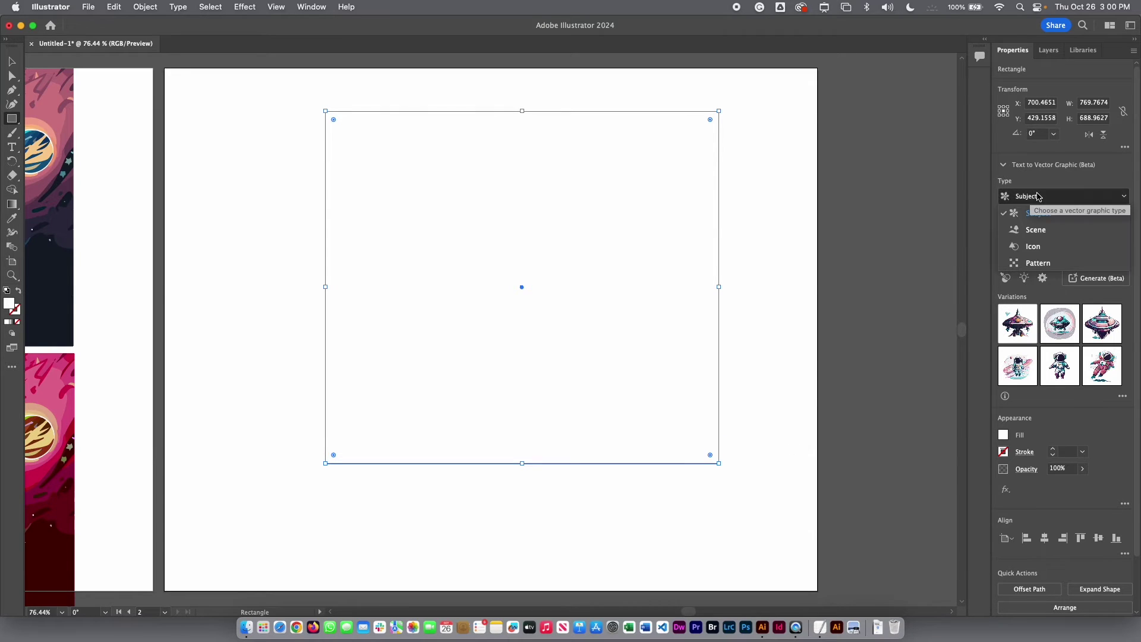
{"action": "left_click", "coordinate": [1036, 263]}
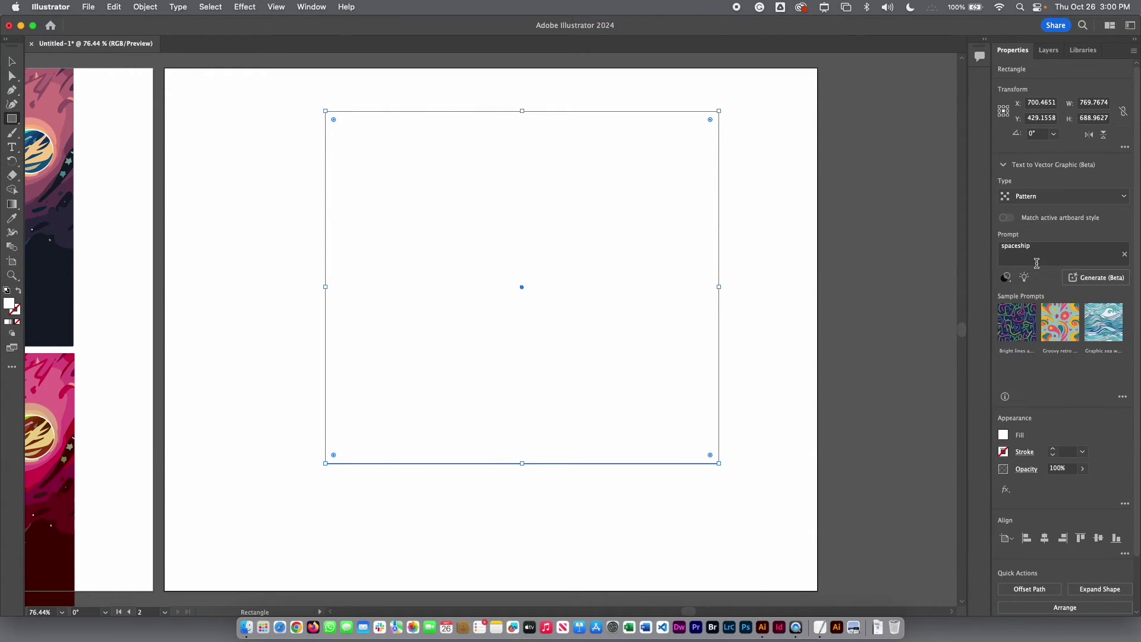
- Generate 'spaceship' pattern variations, show an enlarged Swatches panel, and apply the third orange-rocket variation
{"action": "left_click", "coordinate": [1096, 278]}
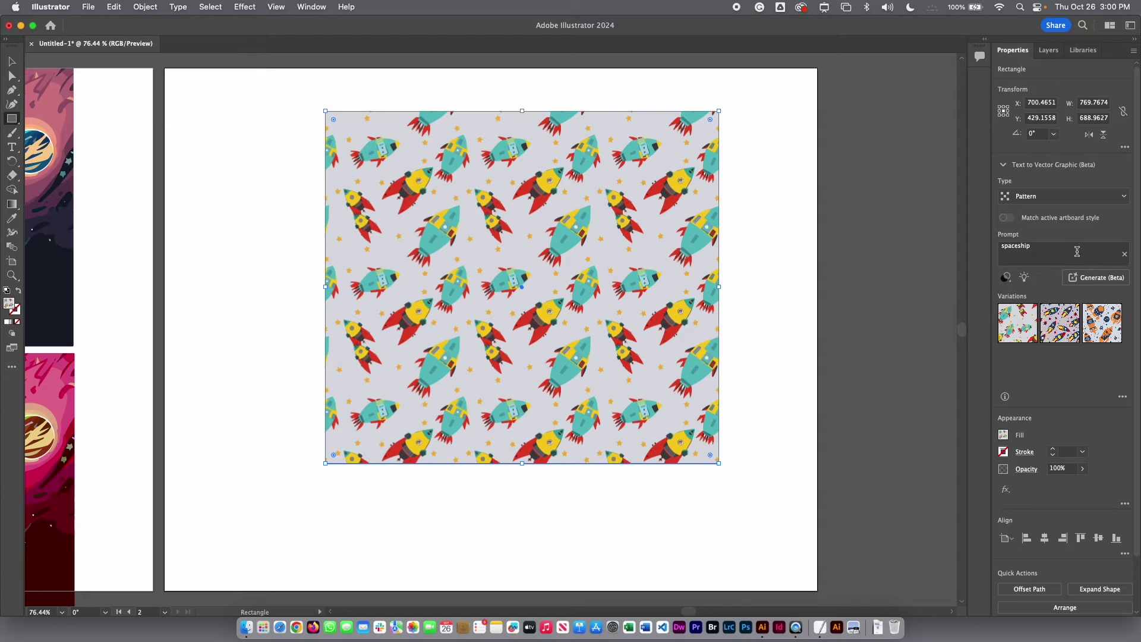
{"action": "left_click", "coordinate": [310, 11]}
{"action": "scroll", "coordinate": [356, 473], "scroll_direction": "down", "scroll_amount": 4}
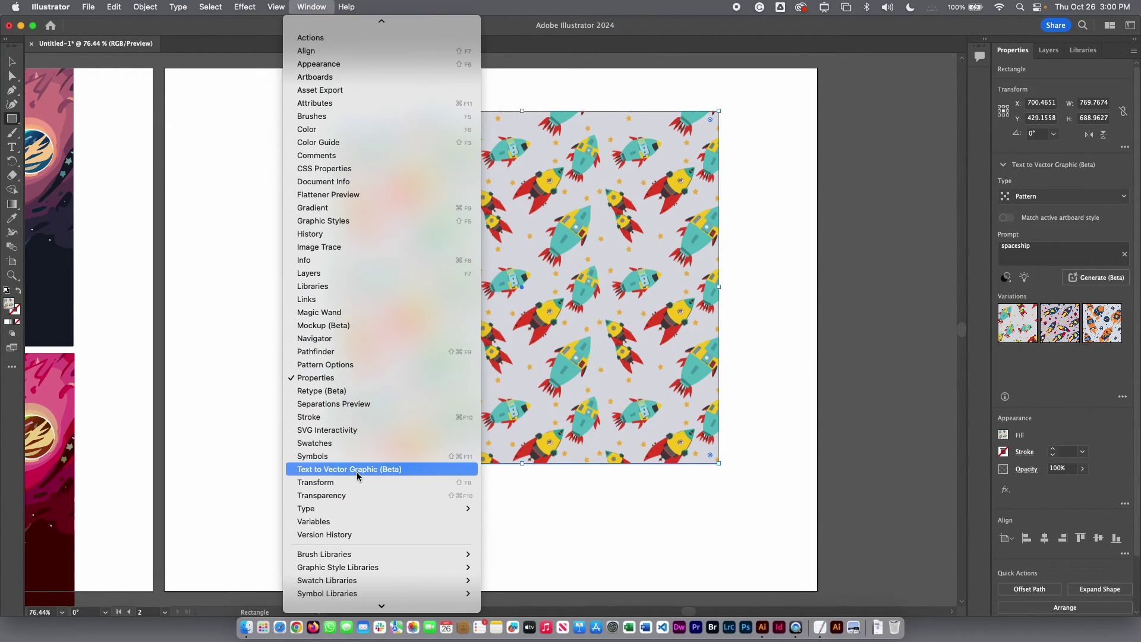
{"action": "left_click", "coordinate": [359, 446]}
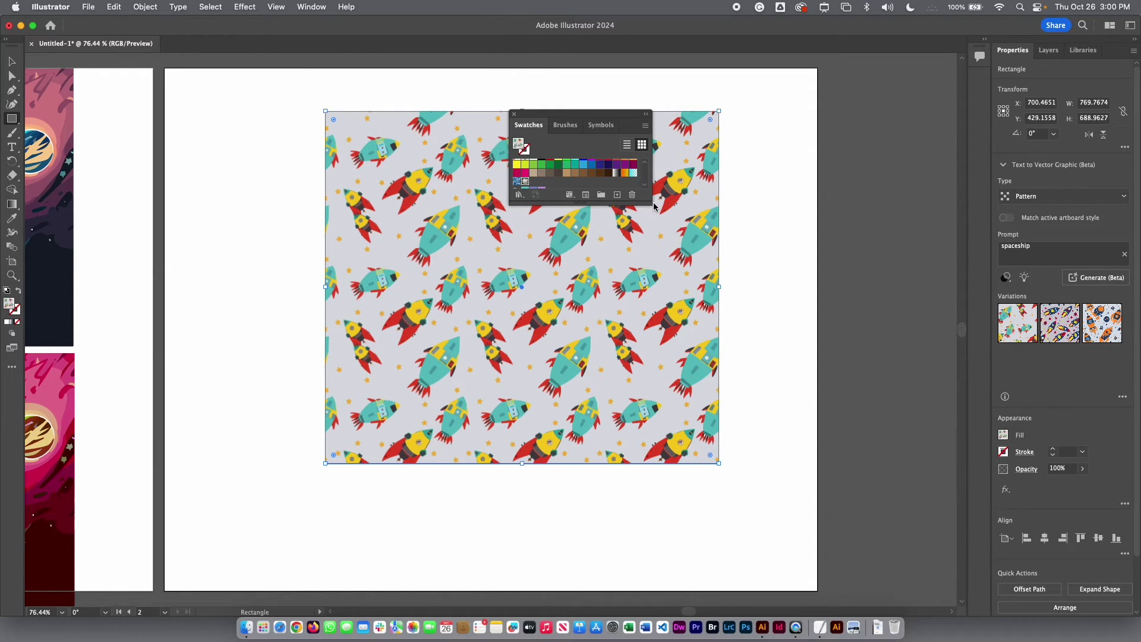
{"action": "left_click_drag", "start_coordinate": [651, 203], "coordinate": [691, 247]}
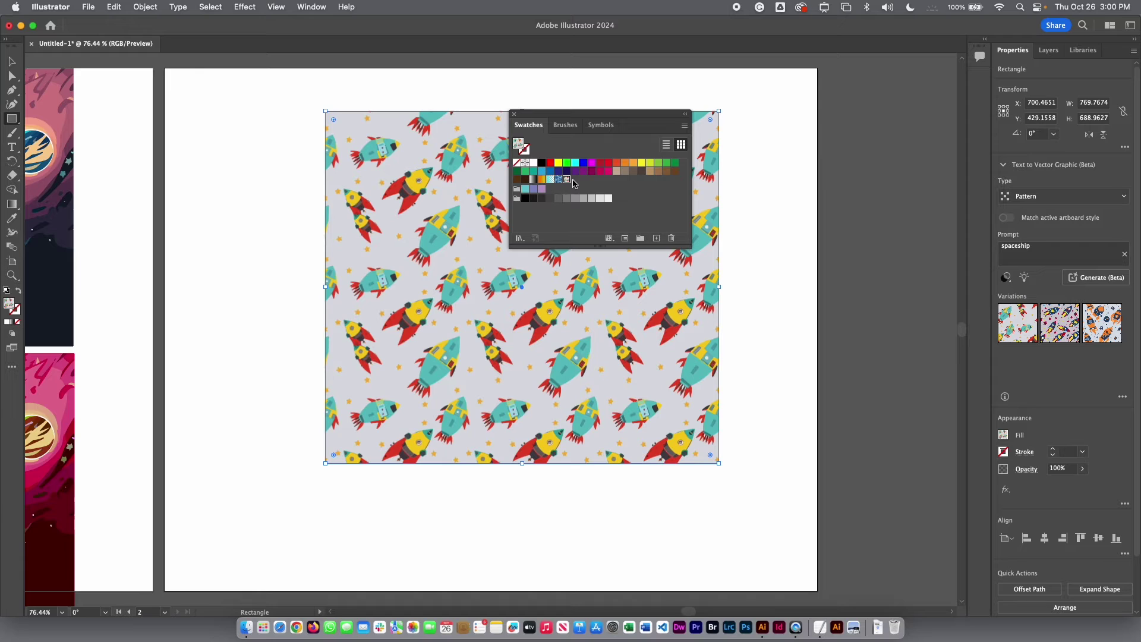
{"action": "left_click", "coordinate": [1058, 326]}
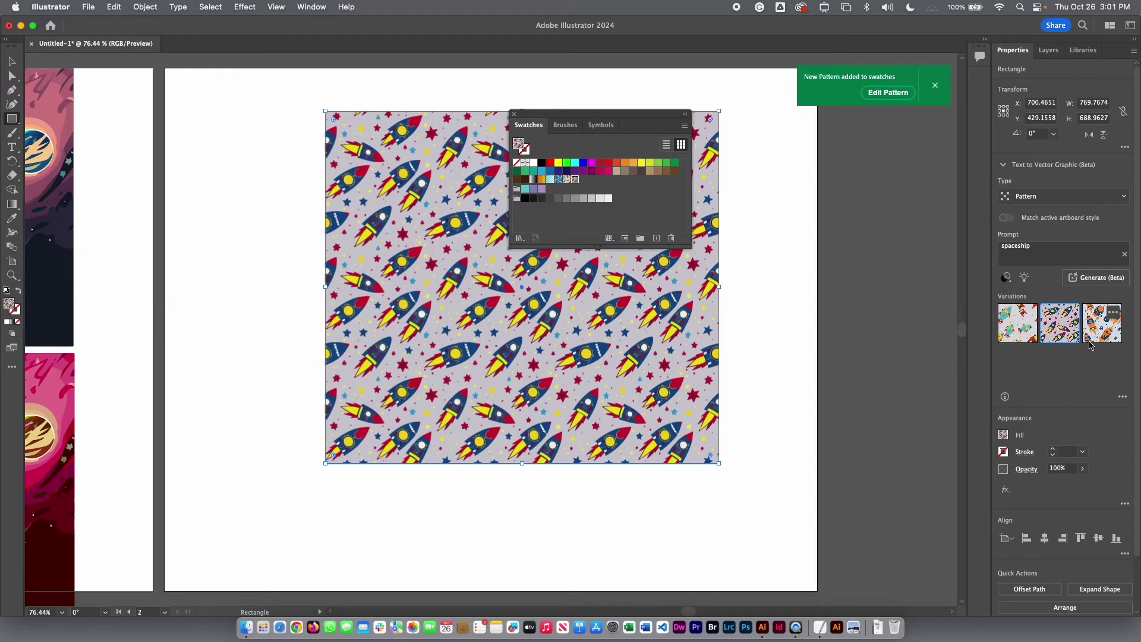
{"action": "left_click", "coordinate": [1103, 330]}
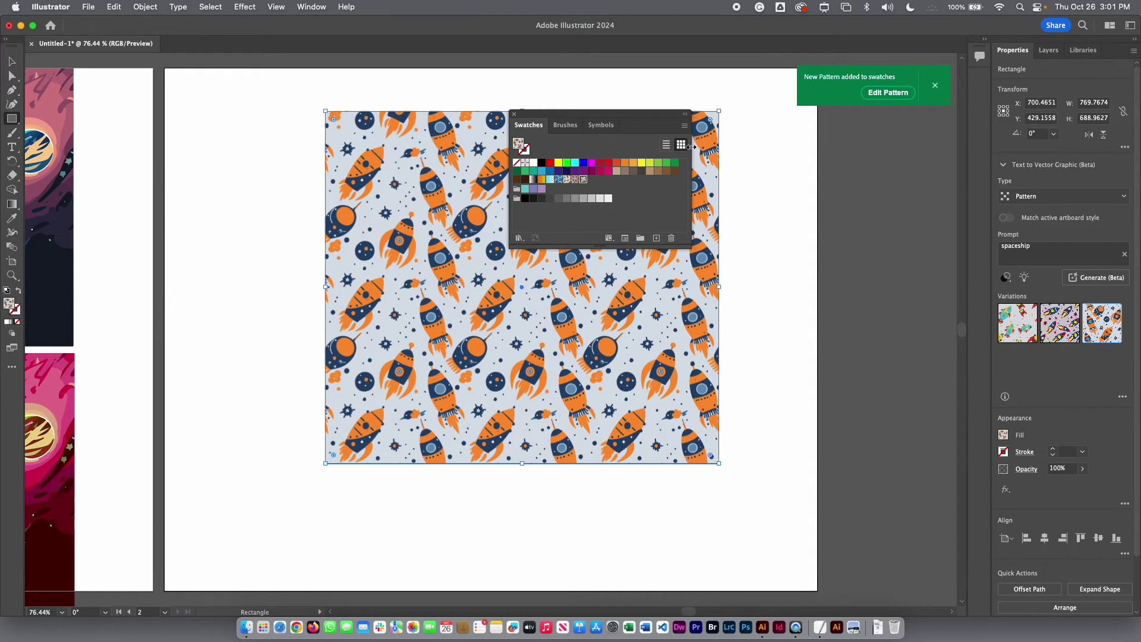
- Edit the rocket pattern tile, recolour its background light blue, and exit pattern editing
{"action": "left_click_drag", "start_coordinate": [616, 115], "coordinate": [862, 156]}
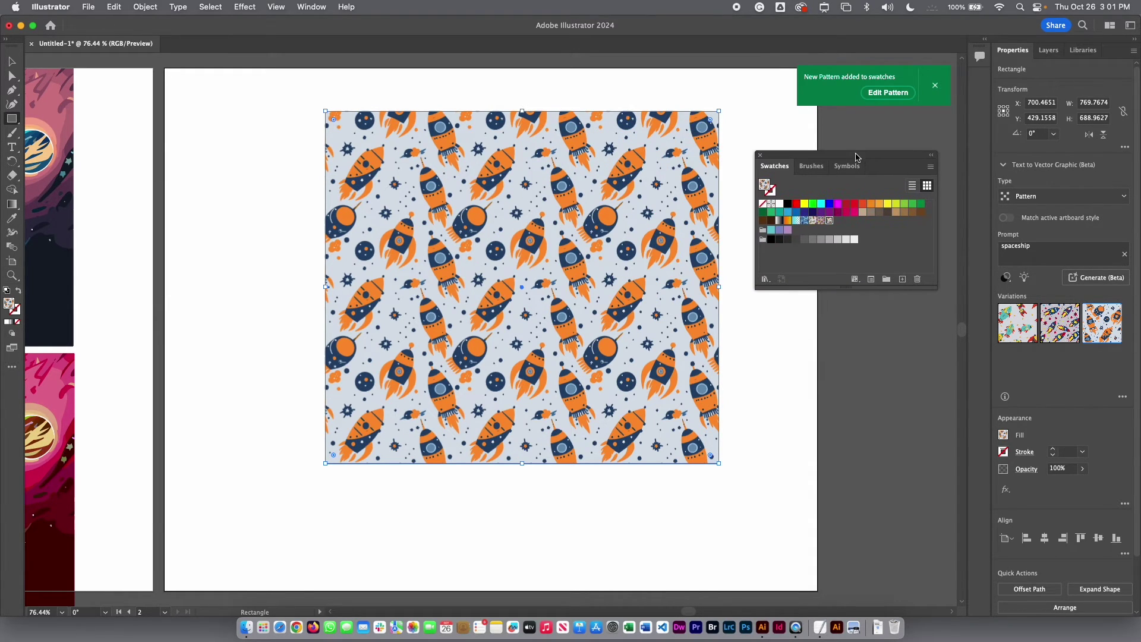
{"action": "left_click", "coordinate": [887, 93]}
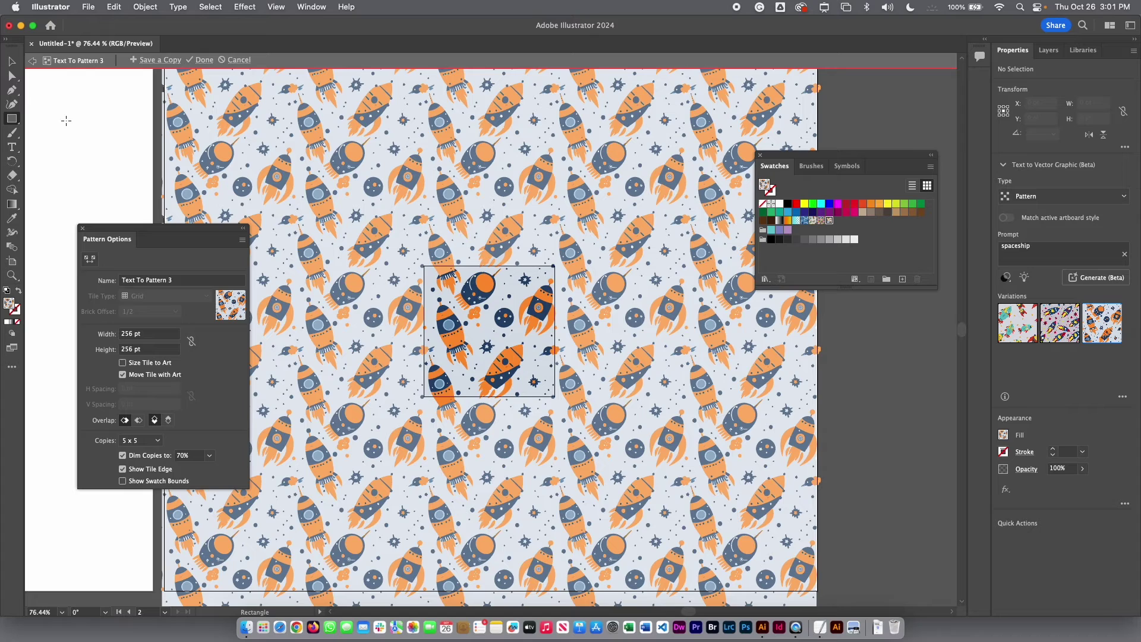
{"action": "left_click", "coordinate": [12, 76]}
{"action": "key", "text": "super+a"}
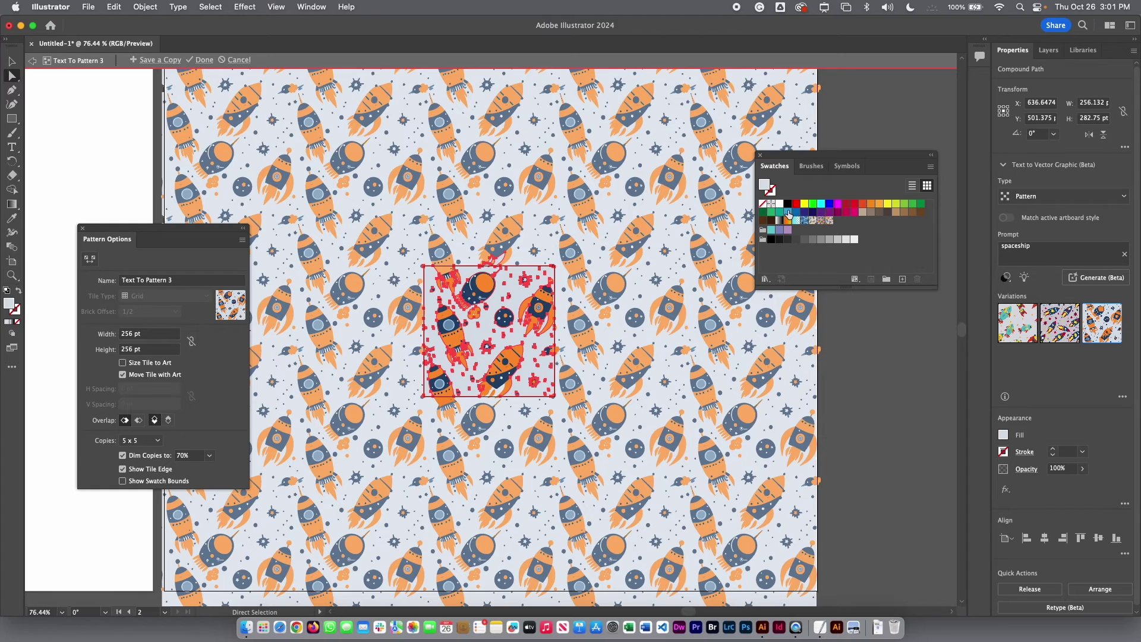
{"action": "left_click", "coordinate": [788, 212]}
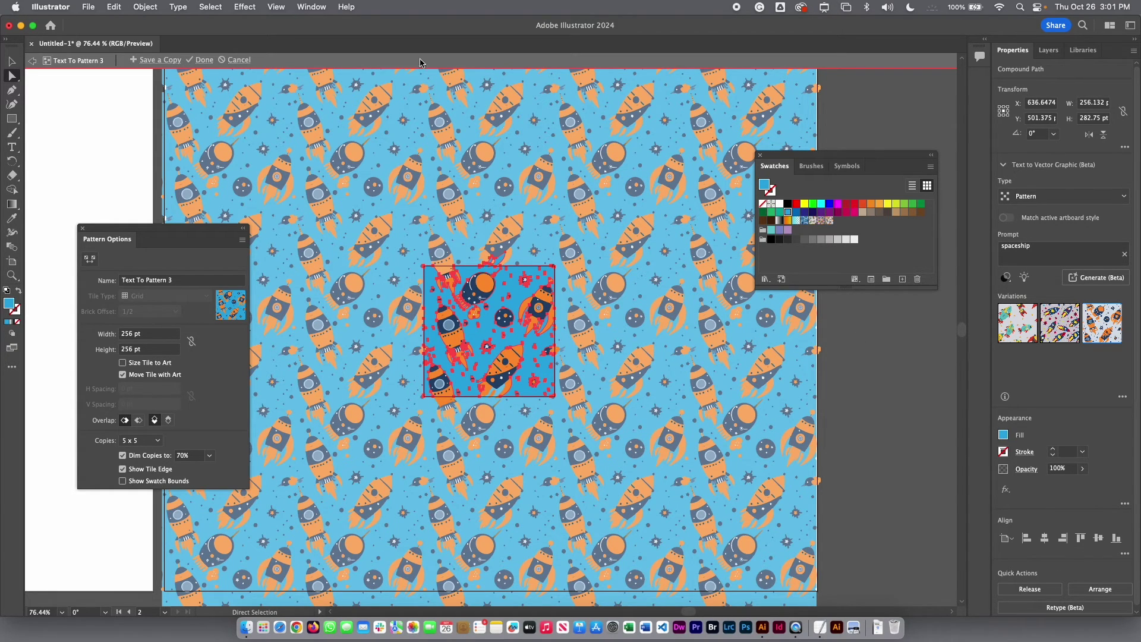
{"action": "left_click", "coordinate": [202, 60]}
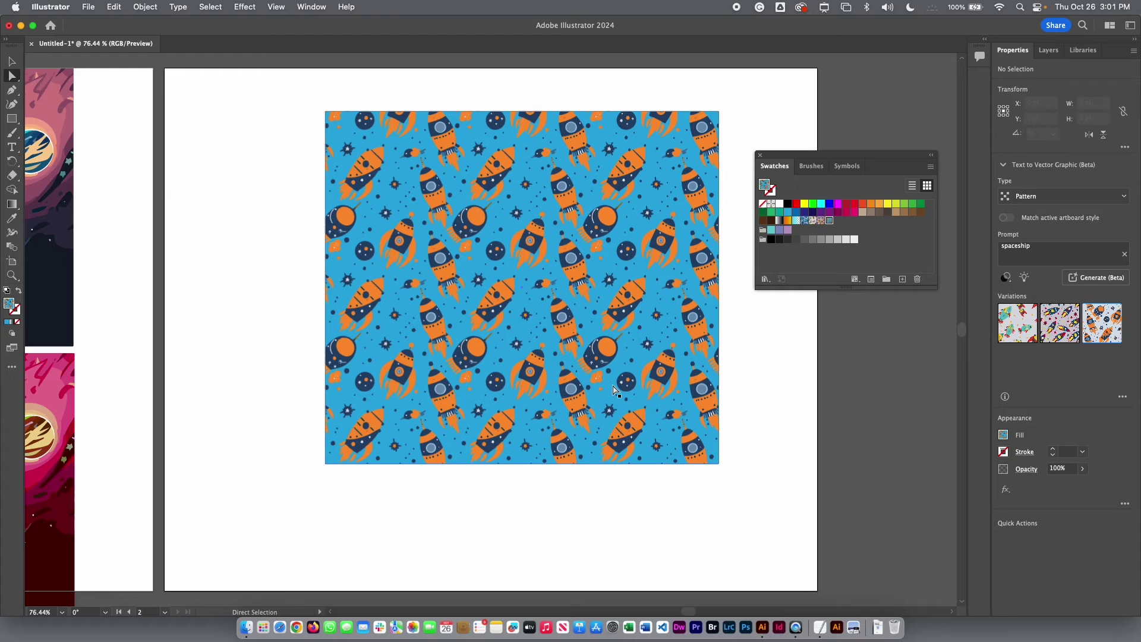
- Set the generation type to Icon and draw a small square with no fill left of the pattern
{"action": "left_click", "coordinate": [1057, 200]}
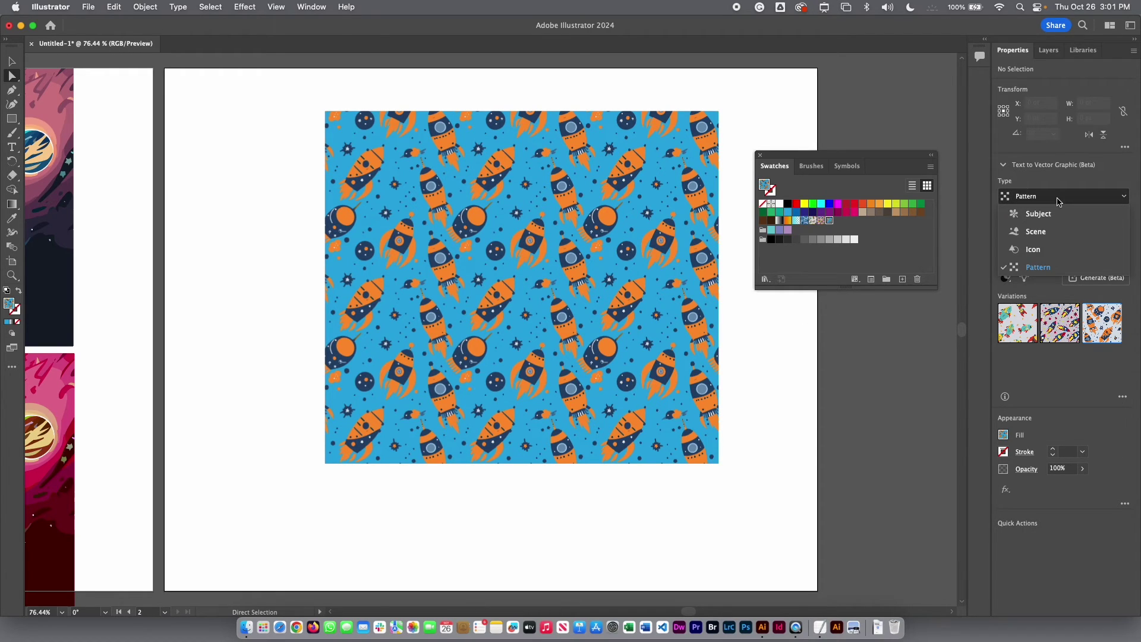
{"action": "left_click", "coordinate": [1037, 250]}
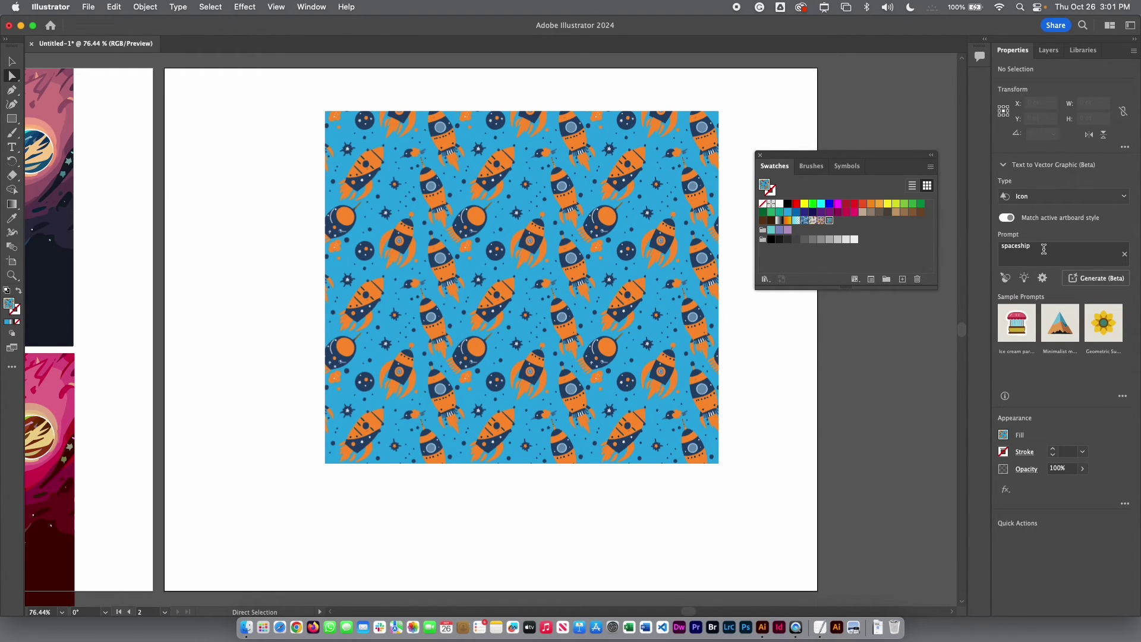
{"action": "key", "text": "m"}
{"action": "left_click_drag", "start_coordinate": [178, 227], "coordinate": [290, 338]}
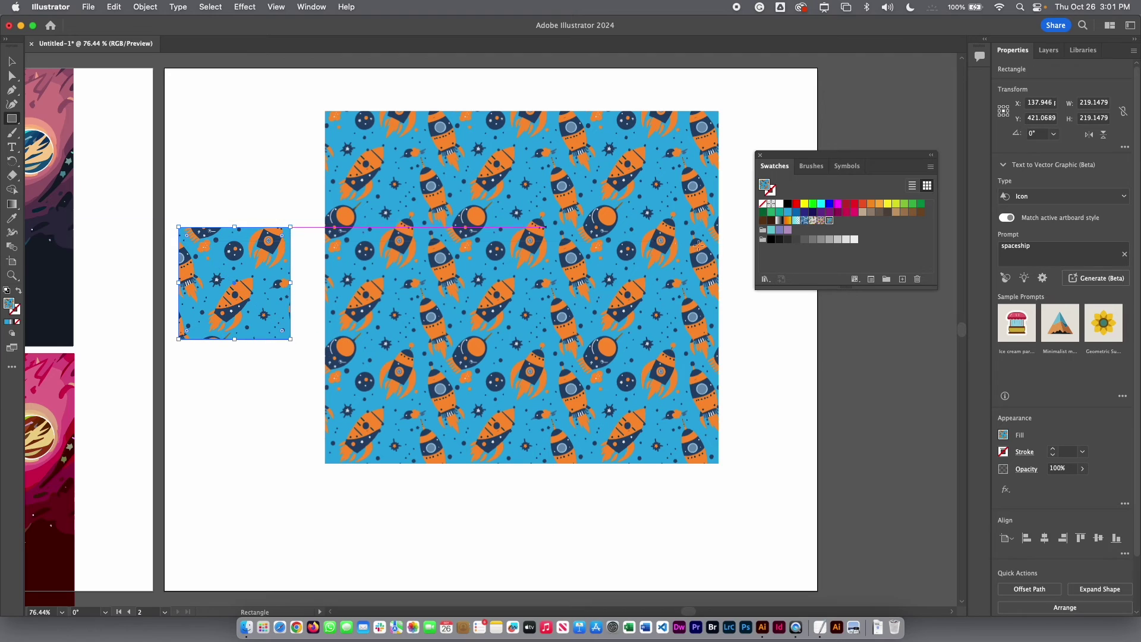
{"action": "left_click", "coordinate": [763, 204]}
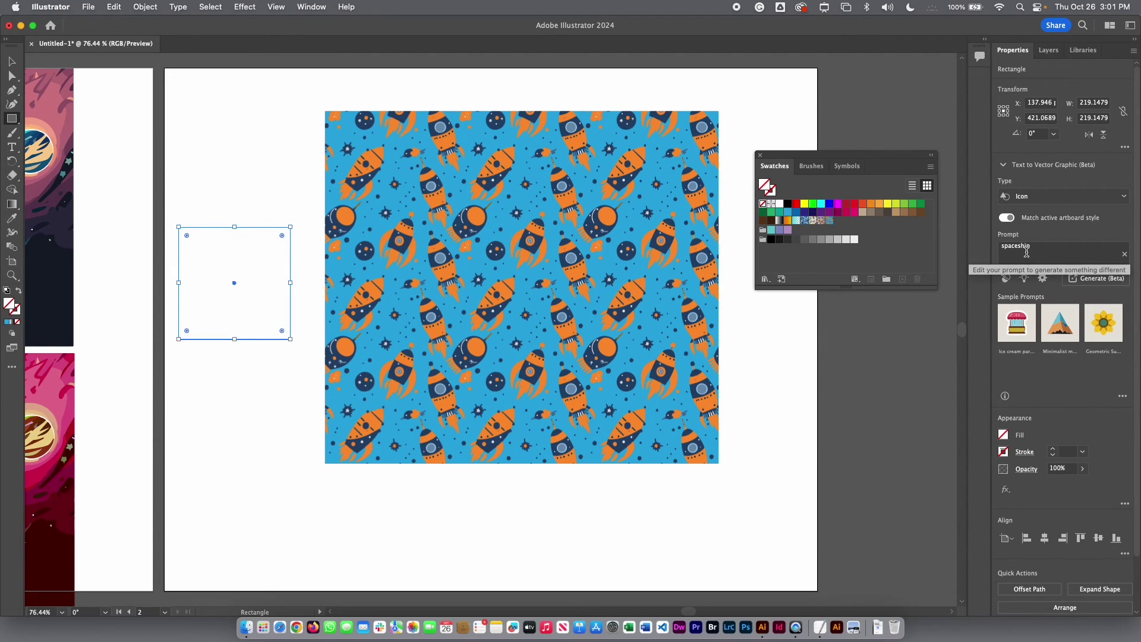
- Generate 'spaceship' icon variations in the square and keep the third rocket
{"action": "left_click", "coordinate": [1100, 279]}
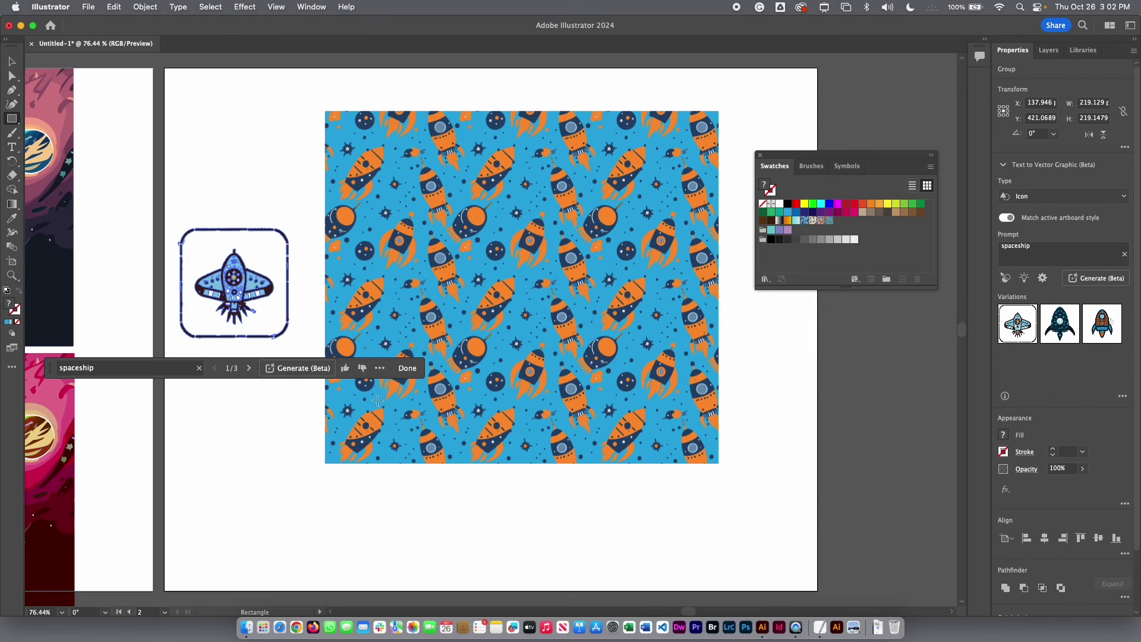
{"action": "left_click", "coordinate": [1057, 320]}
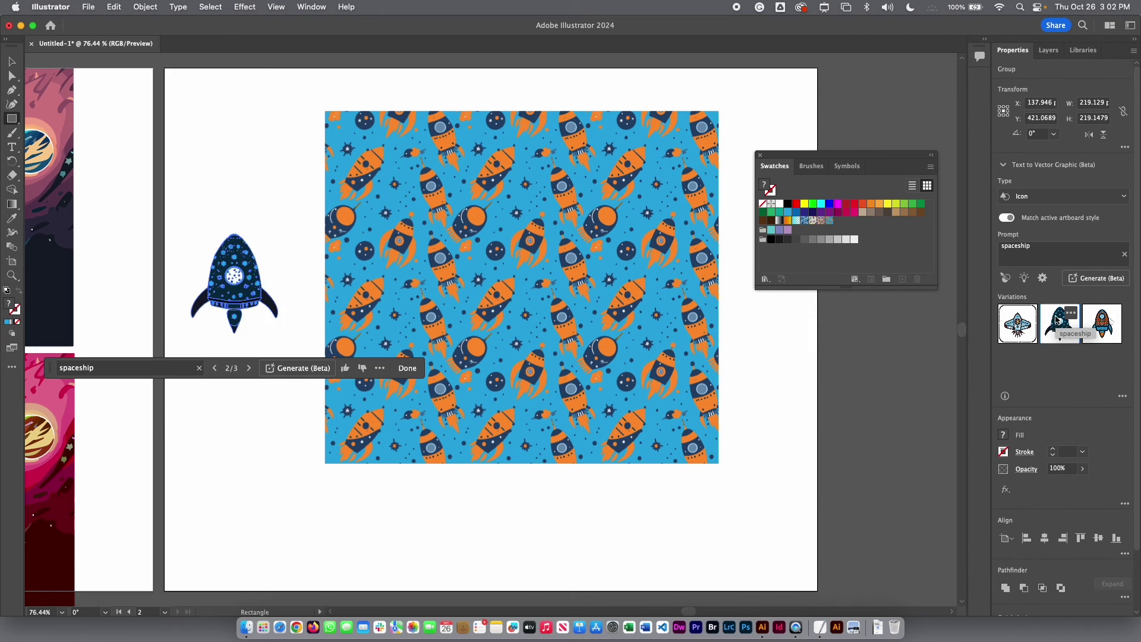
{"action": "left_click", "coordinate": [1109, 333]}
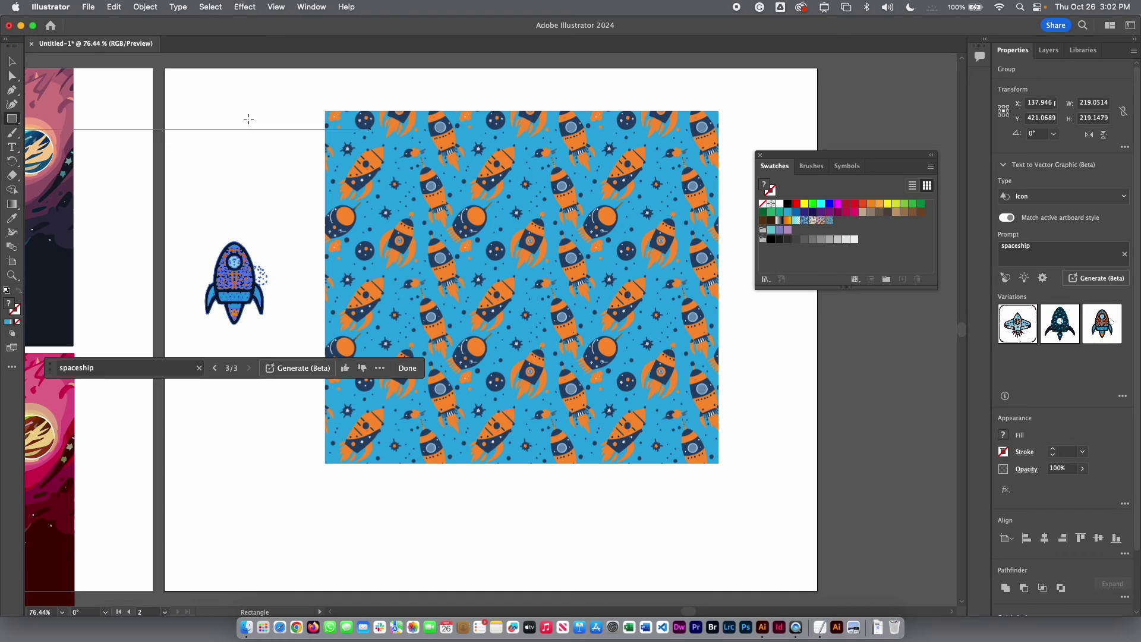
- Deselect the rocket icon, scroll left to the space scenes, and close the Swatches panel
{"action": "key", "text": "v"}
{"action": "left_click", "coordinate": [214, 171]}
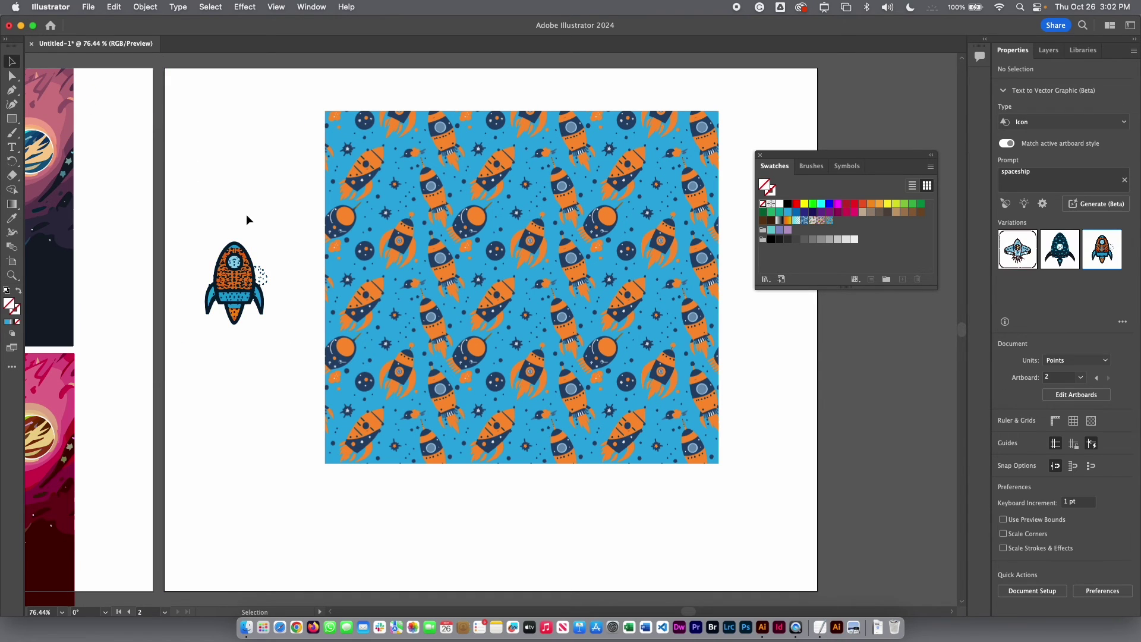
{"action": "scroll", "coordinate": [246, 214], "scroll_direction": "left", "scroll_amount": 15}
{"action": "scroll", "coordinate": [247, 218], "scroll_direction": "left", "scroll_amount": 10}
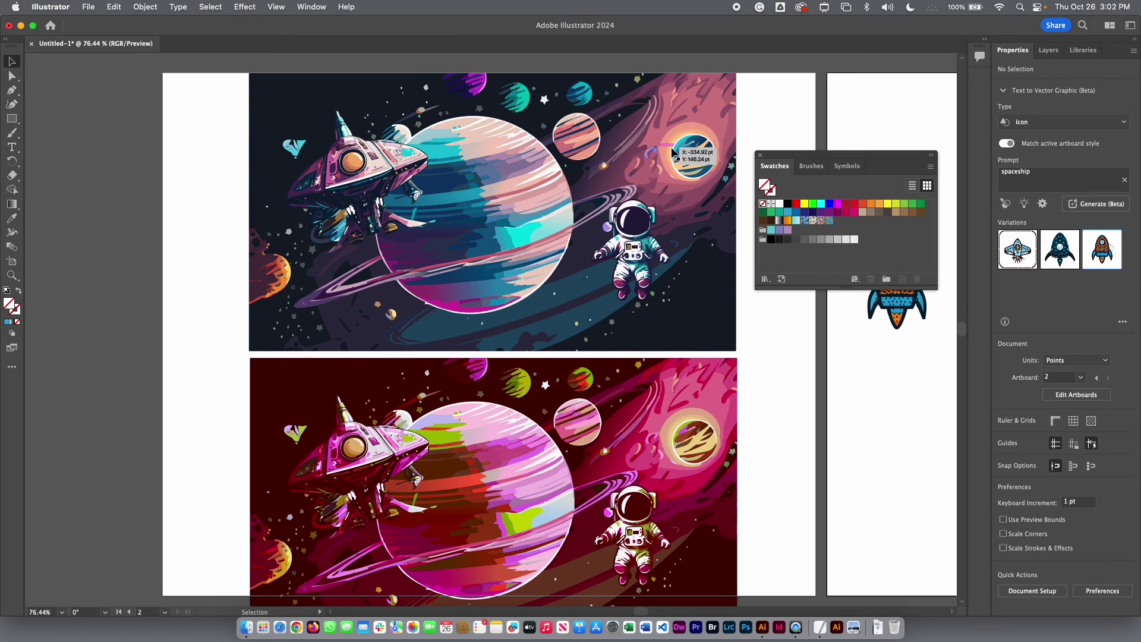
{"action": "left_click", "coordinate": [762, 157]}
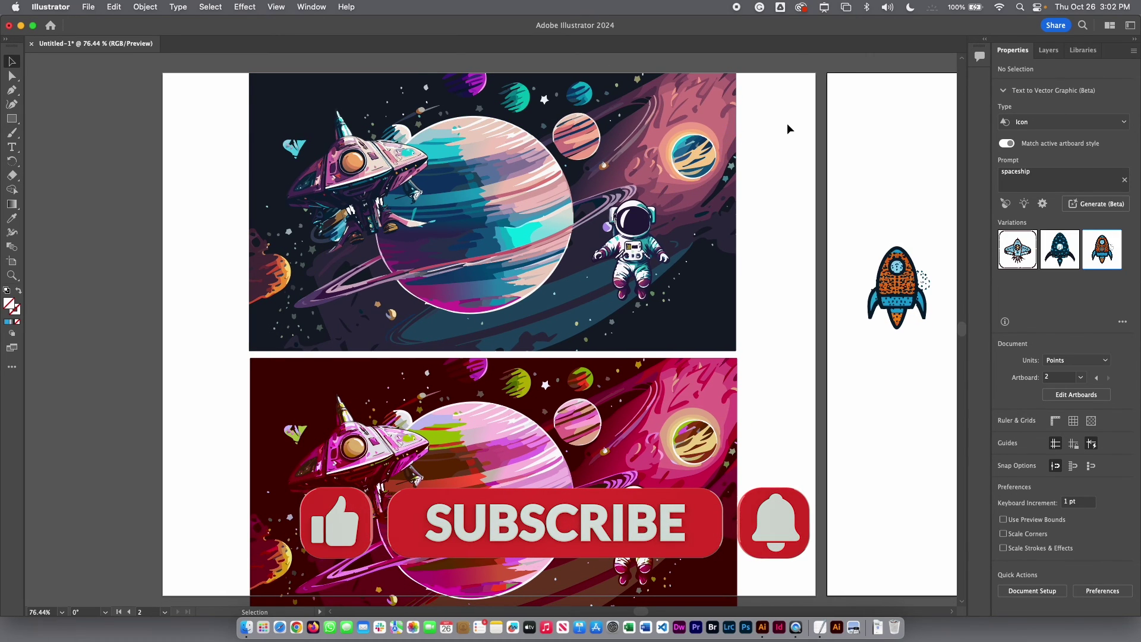